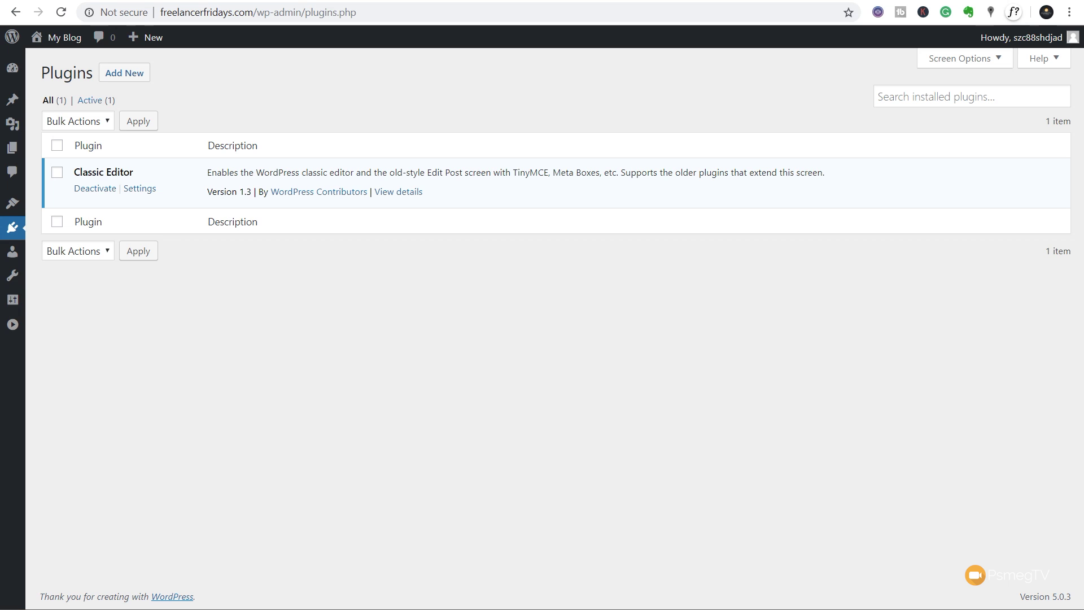
- Switch to wpfavs.com and start a new WpFav list titled "Basic Install", marked as private
{"action": "key", "text": "ctrl+Tab"}
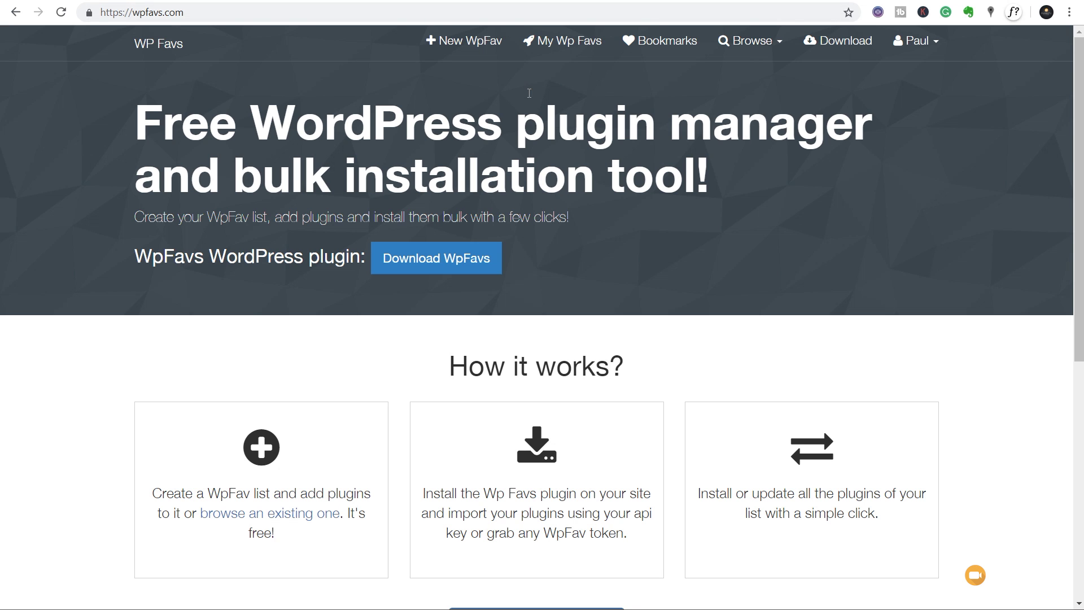
{"action": "left_click", "coordinate": [479, 48]}
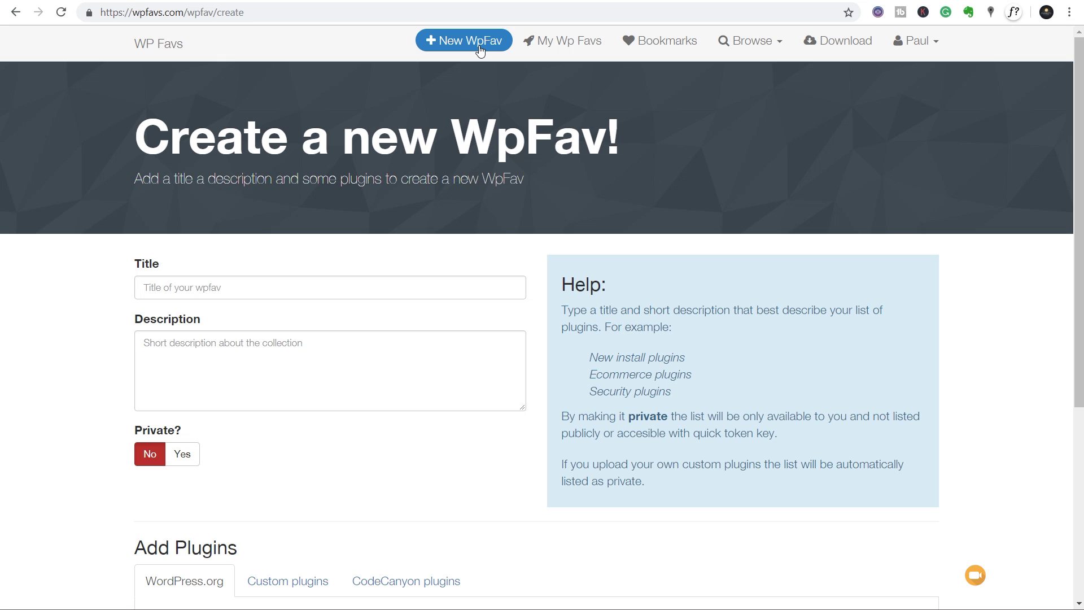
{"action": "left_click", "coordinate": [340, 293]}
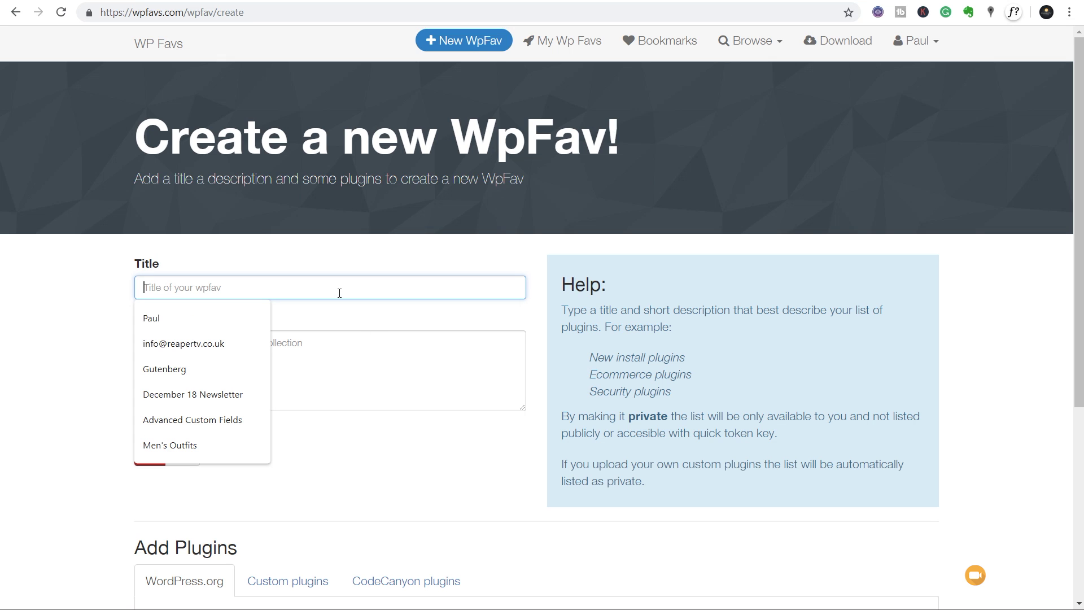
{"action": "type", "text": "Basic Install"}
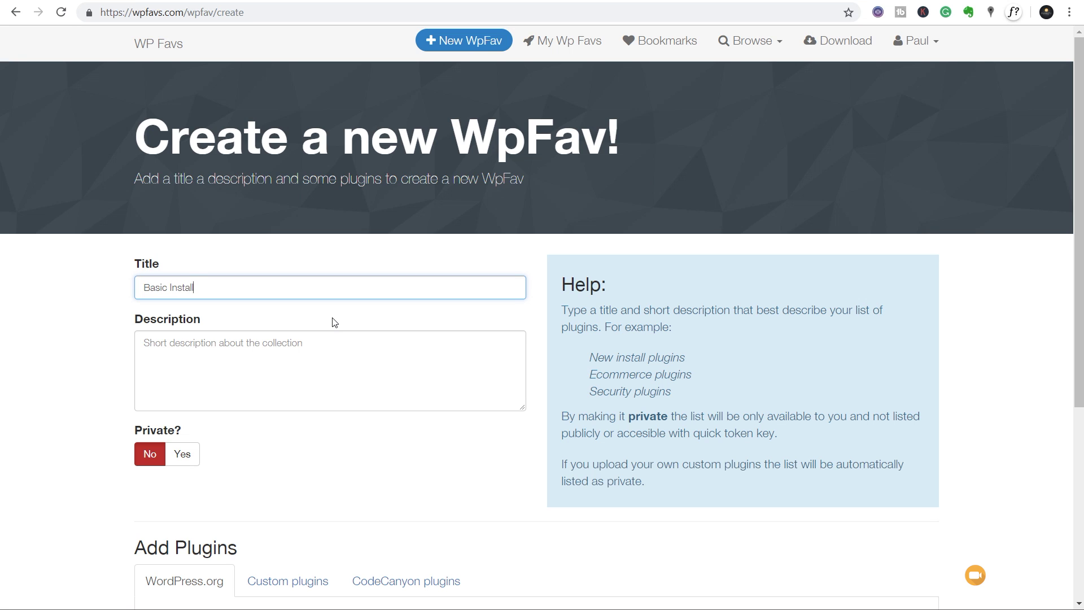
{"action": "left_click", "coordinate": [230, 349]}
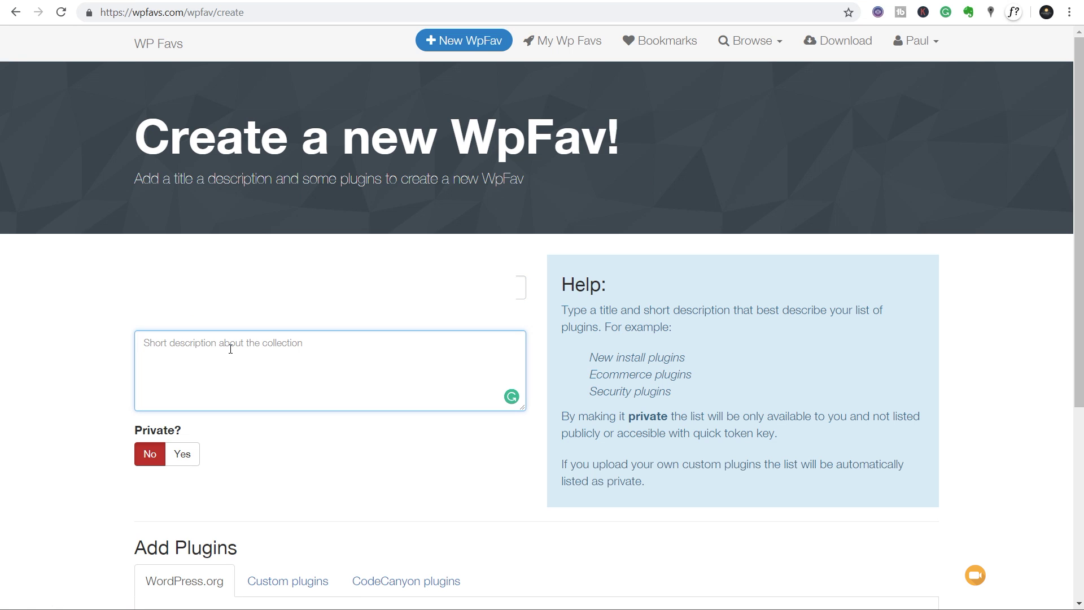
{"action": "scroll", "coordinate": [268, 429], "scroll_direction": "down", "scroll_amount": 3}
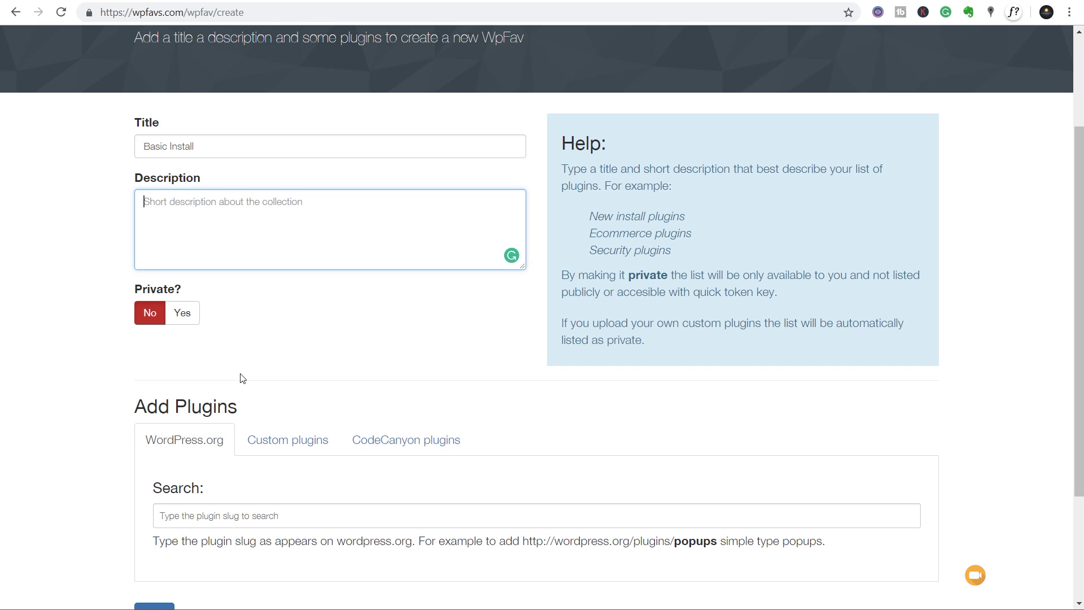
{"action": "left_click", "coordinate": [179, 317]}
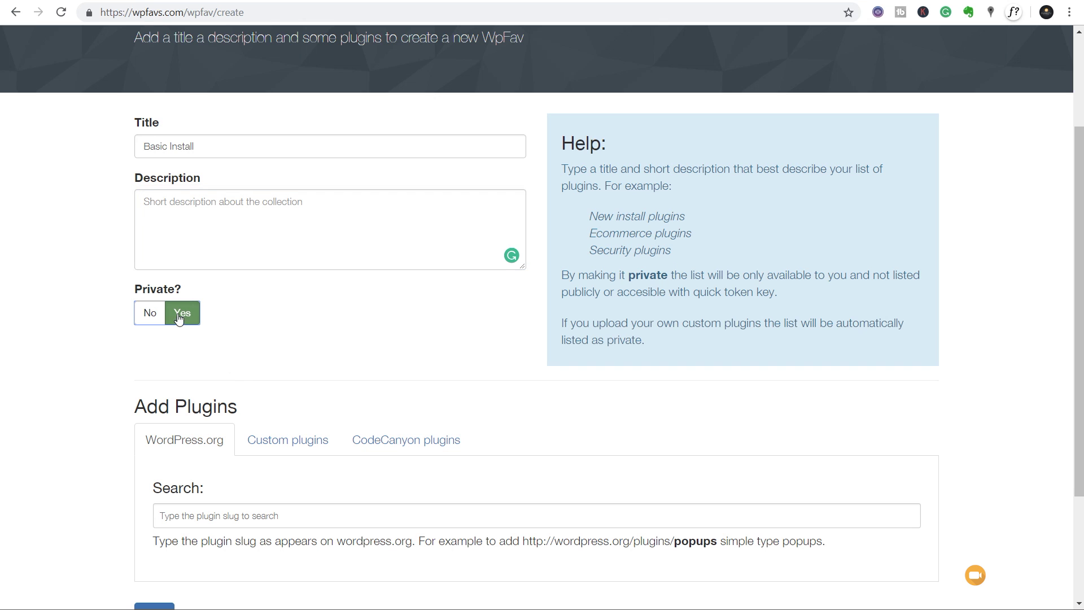
- Add the SEOPress and Elementor Page Builder plugins from WordPress.org to the new list
{"action": "scroll", "coordinate": [108, 429], "scroll_direction": "down", "scroll_amount": 3}
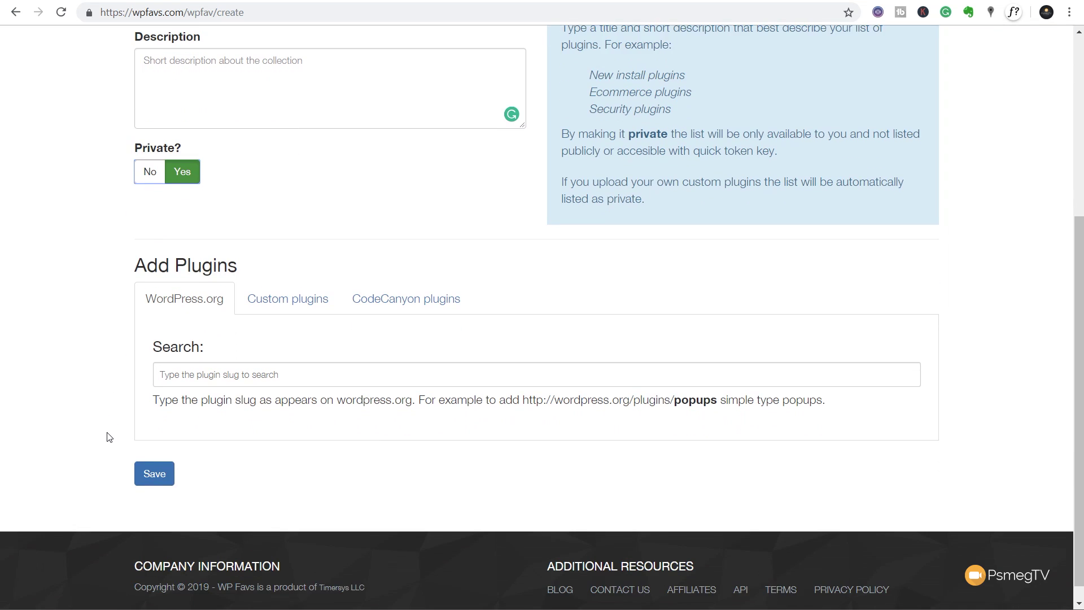
{"action": "scroll", "coordinate": [119, 389], "scroll_direction": "down", "scroll_amount": 1}
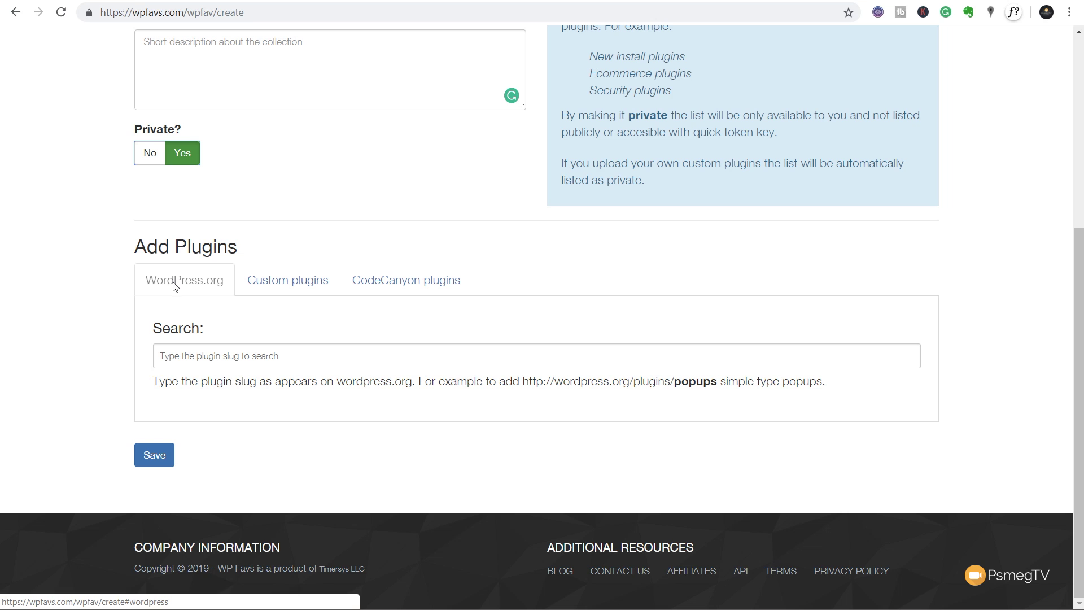
{"action": "left_click", "coordinate": [188, 357]}
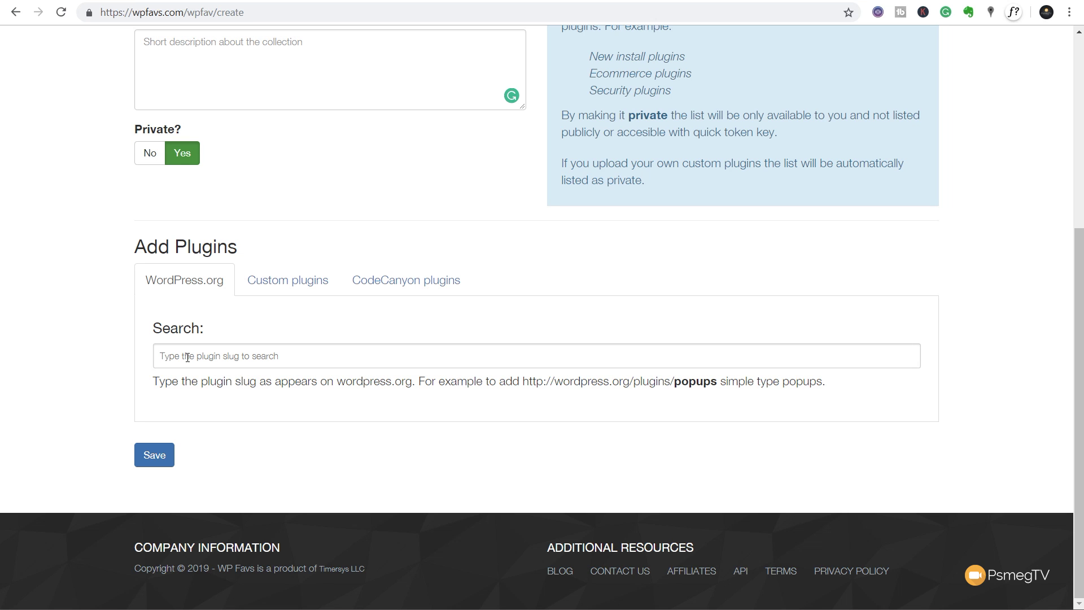
{"action": "type", "text": "SeoPress"}
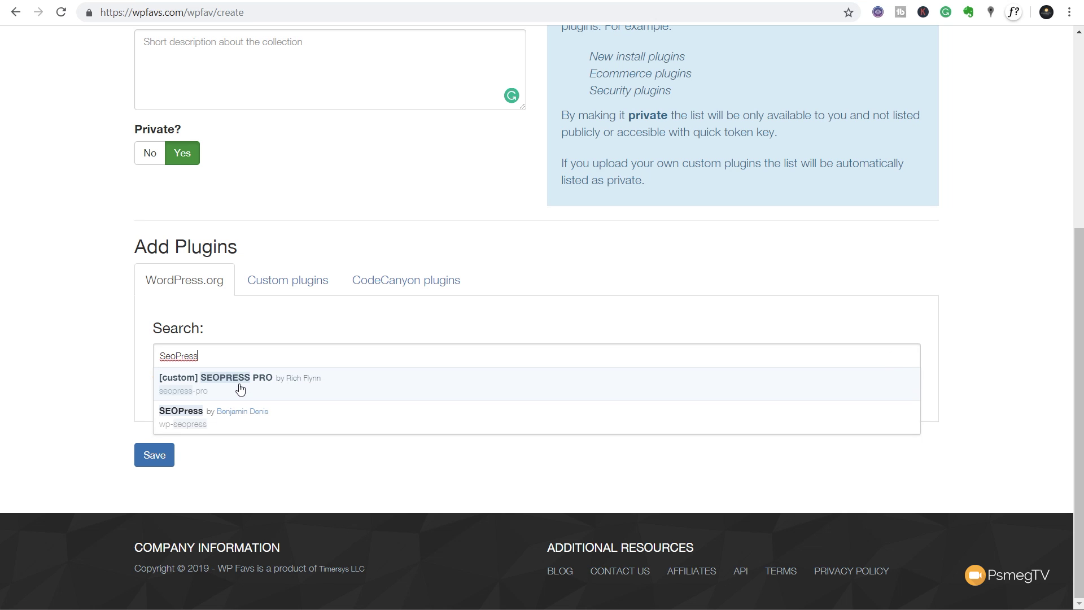
{"action": "left_click", "coordinate": [256, 429]}
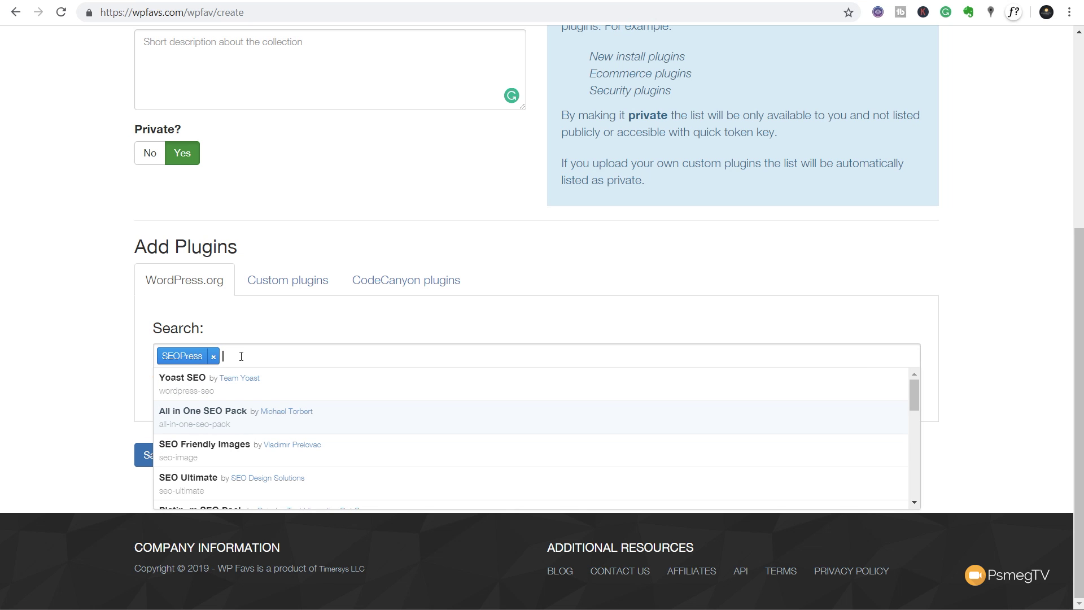
{"action": "type", "text": "elementor"}
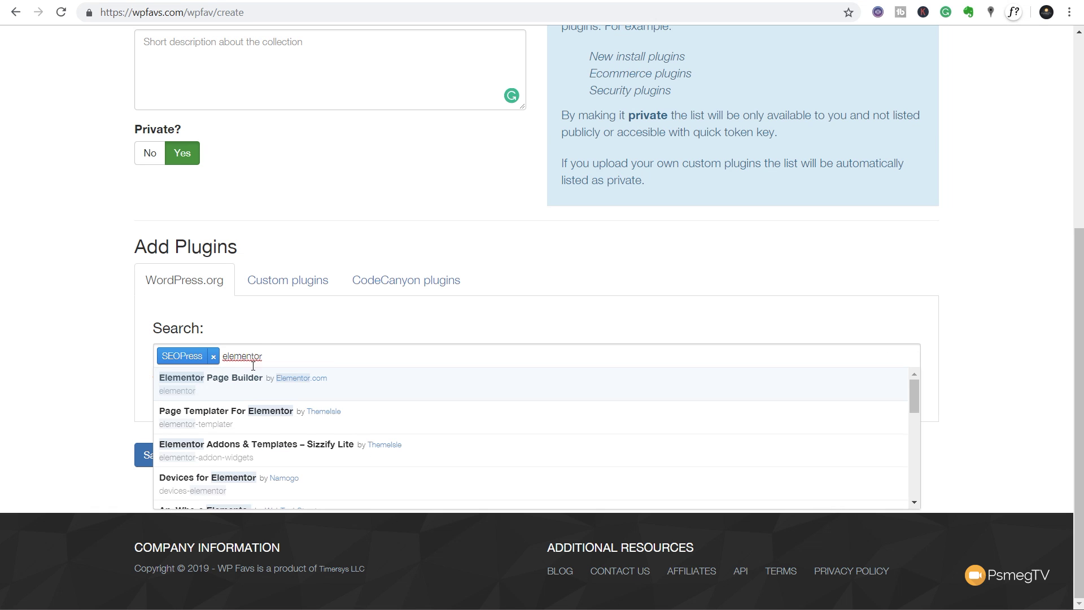
{"action": "left_click", "coordinate": [261, 381]}
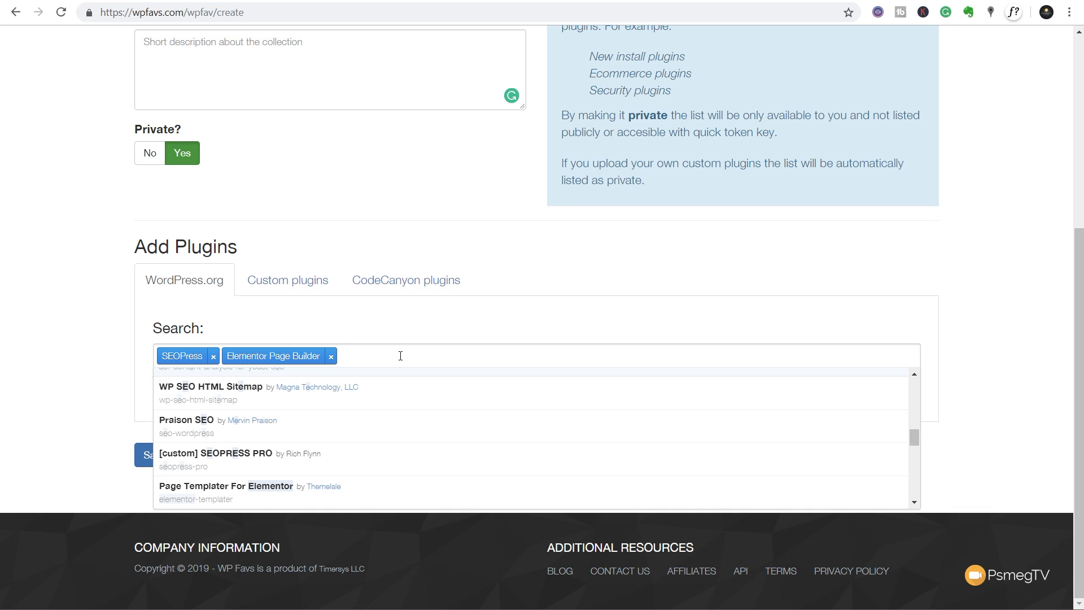
- Add the Advanced Custom Fields and WooCommerce plugins to the list and save it
{"action": "type", "text": "advanced custom fields"}
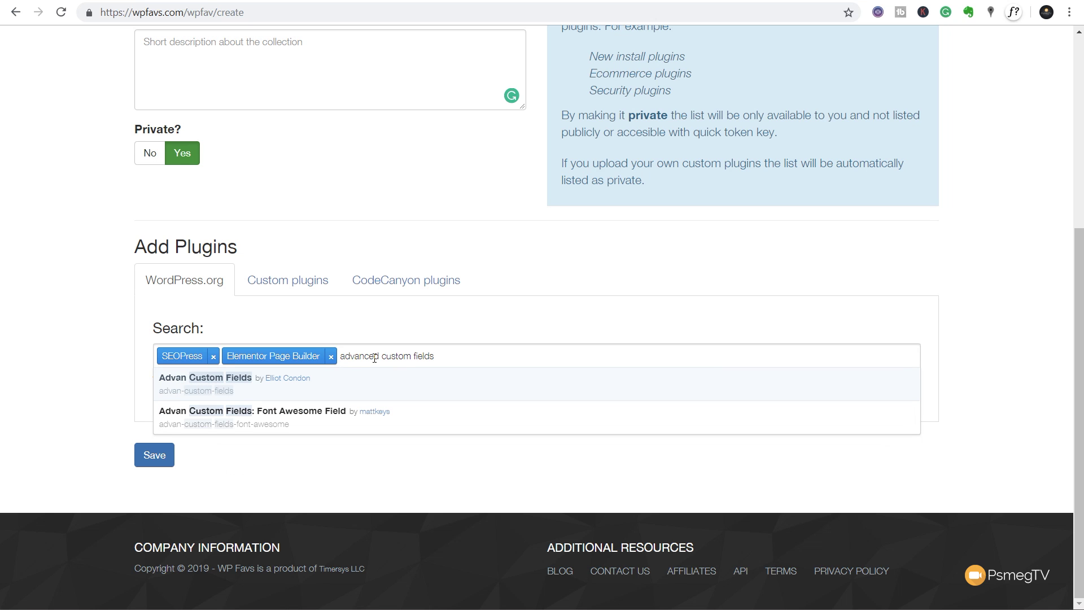
{"action": "left_click", "coordinate": [359, 385]}
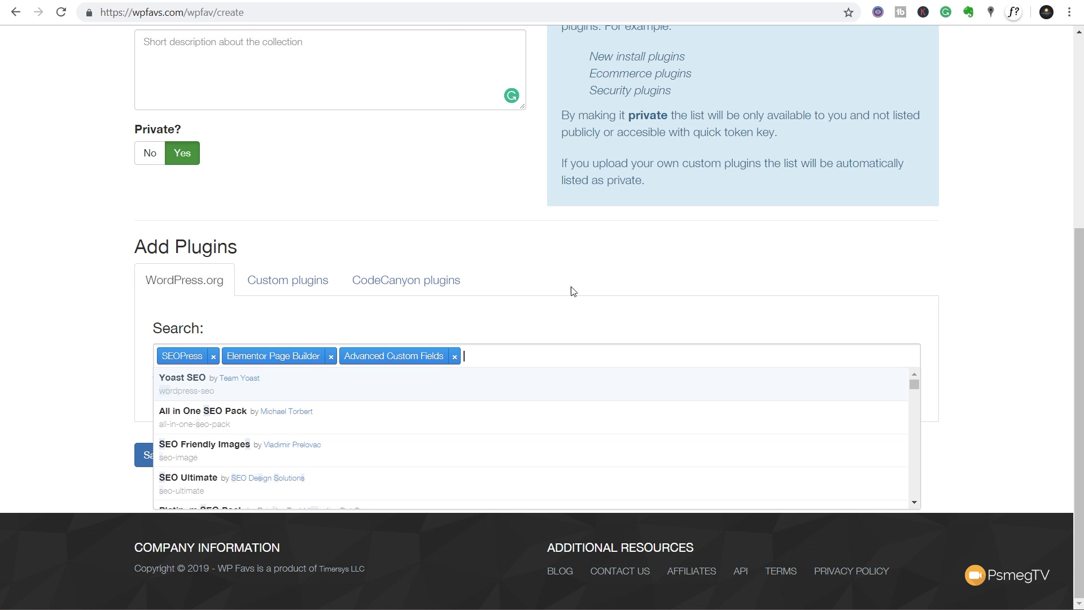
{"action": "type", "text": "woocommerce"}
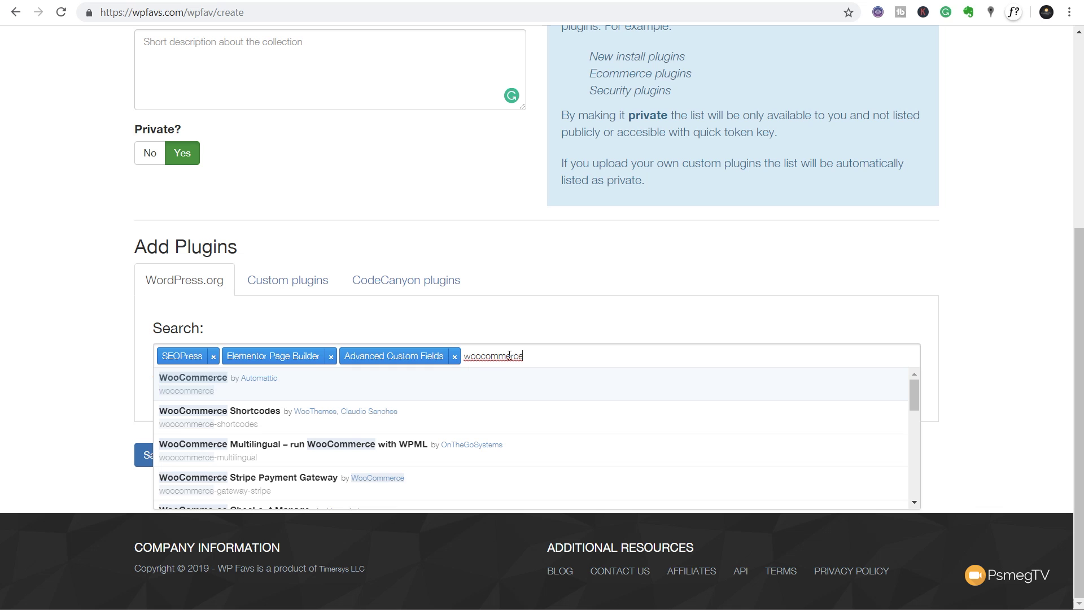
{"action": "left_click", "coordinate": [304, 389]}
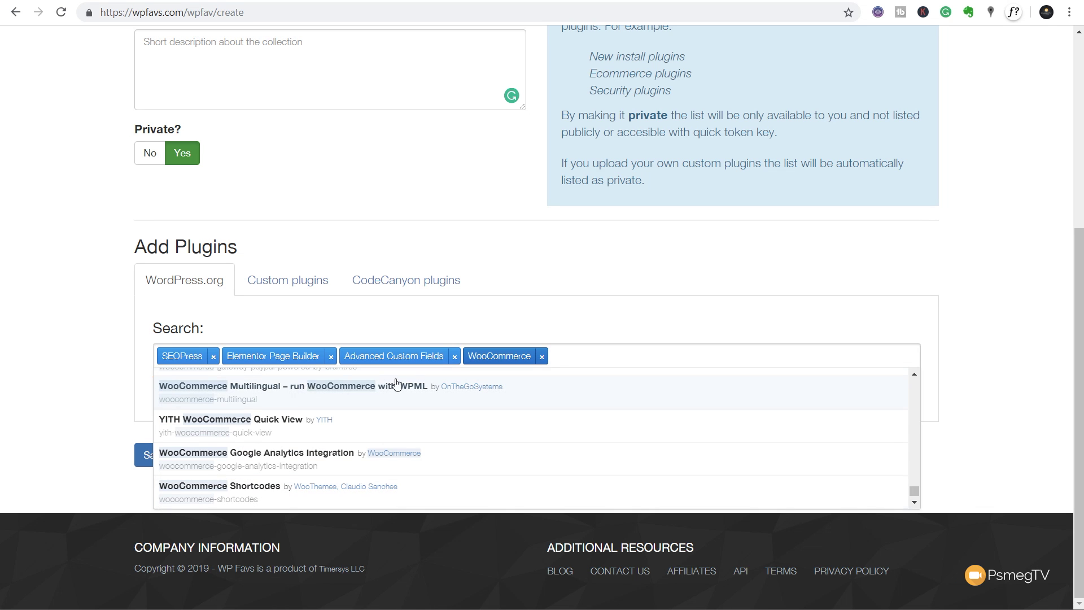
{"action": "left_click", "coordinate": [956, 339]}
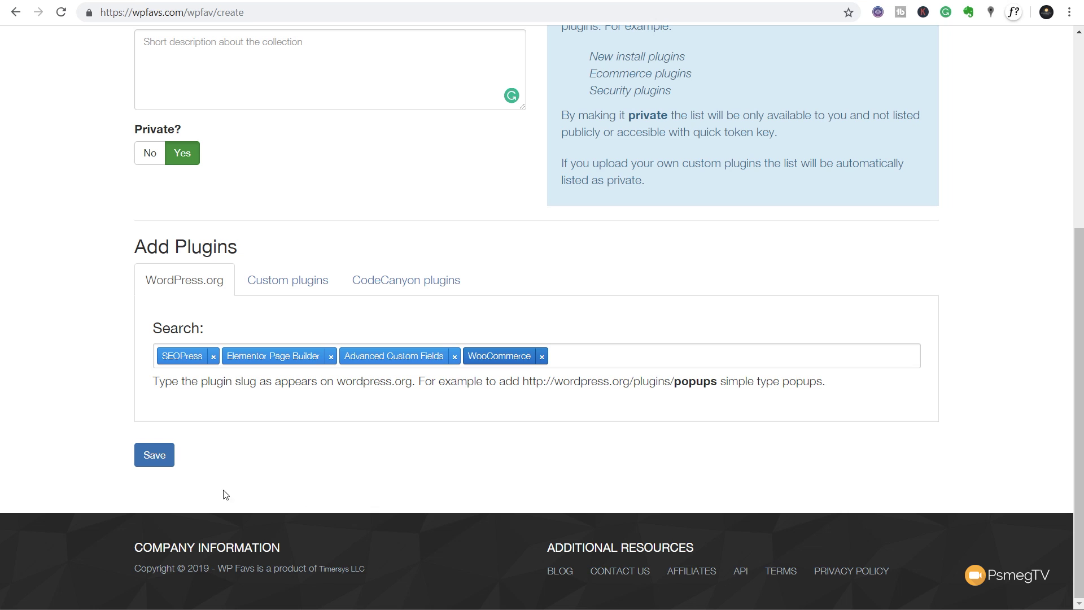
{"action": "left_click", "coordinate": [151, 456]}
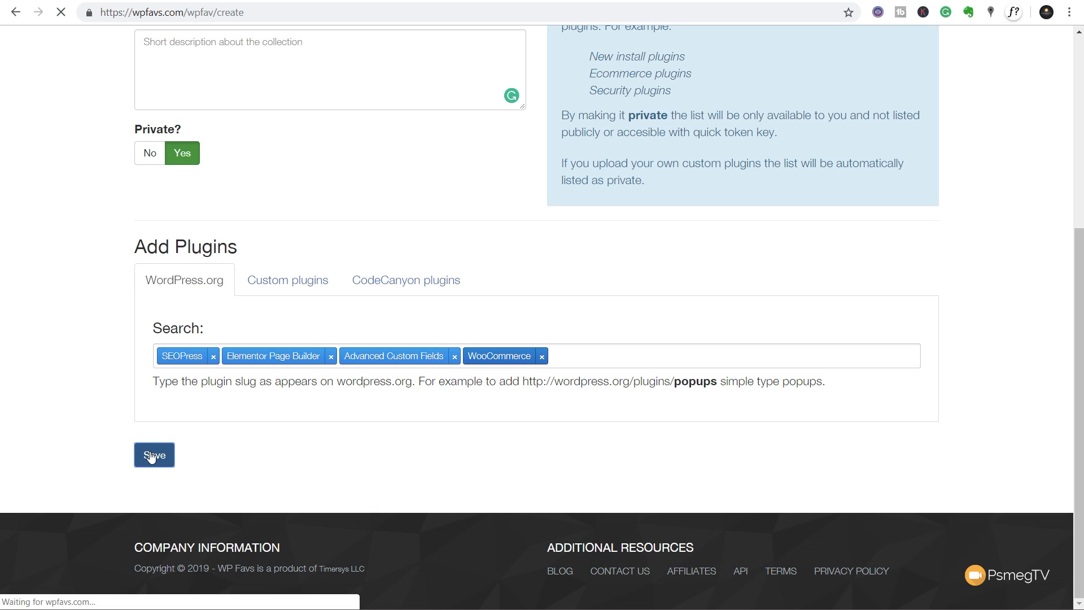
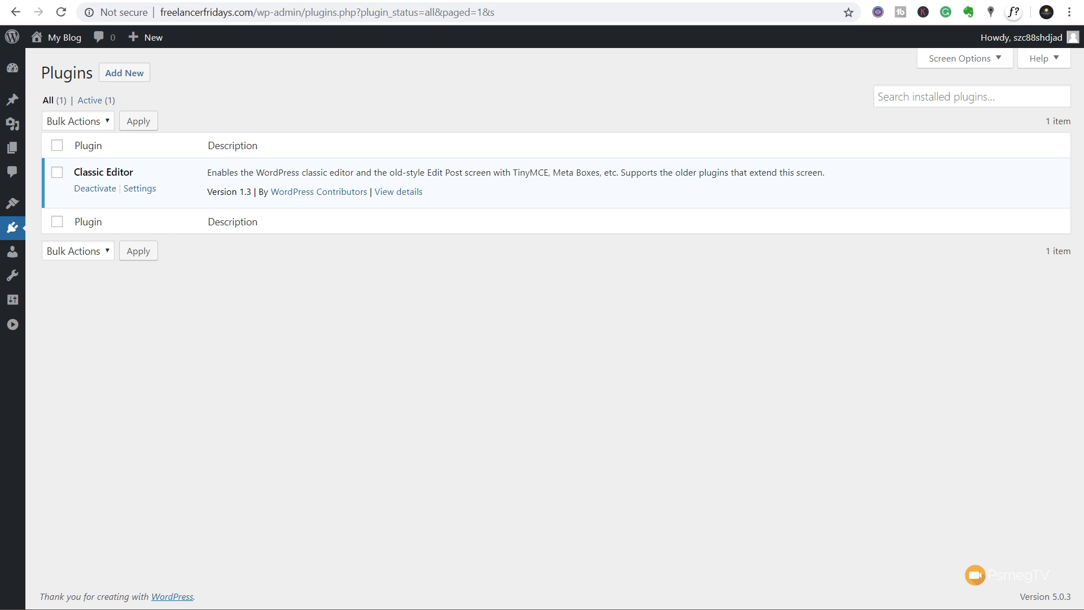
- Search the WordPress plugin directory for "wp favs", and install and activate Wp Favs – Plugin Manager
{"action": "left_click", "coordinate": [131, 73]}
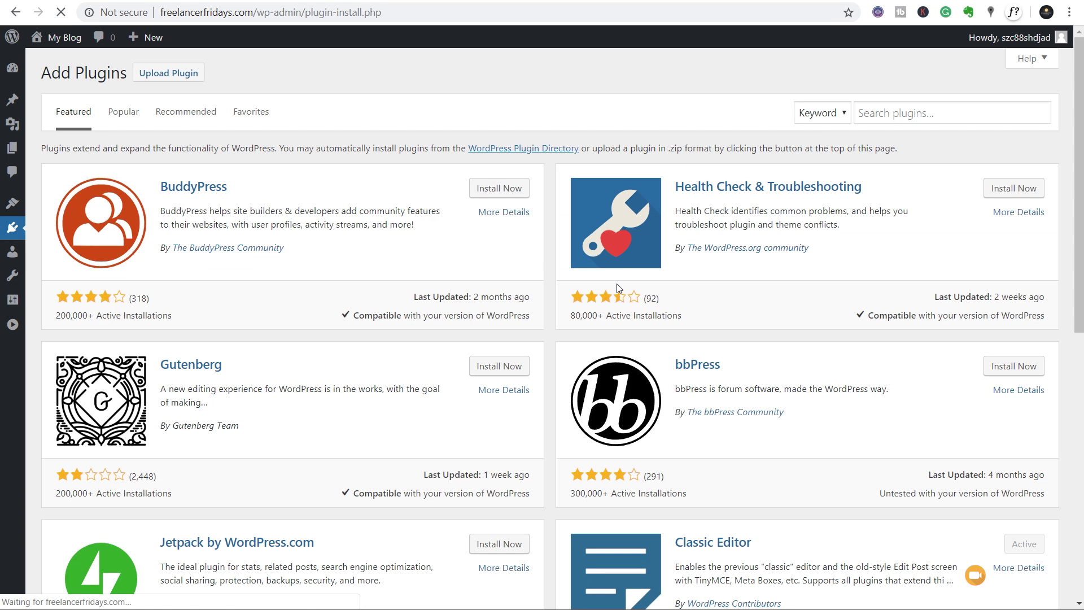
{"action": "left_click", "coordinate": [906, 110]}
{"action": "type", "text": "wp favs"}
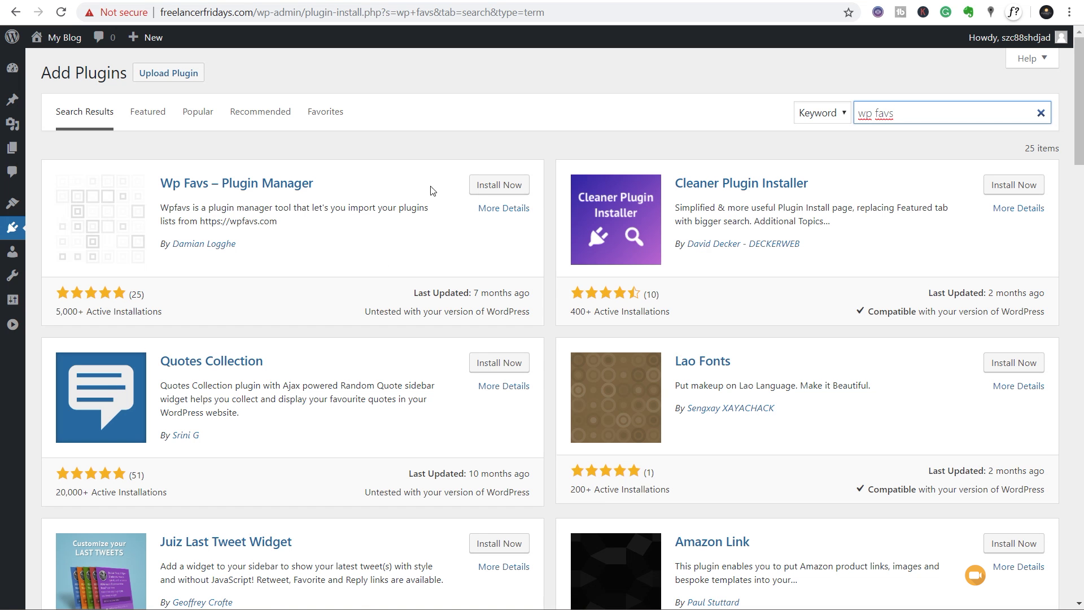
{"action": "left_click", "coordinate": [474, 189]}
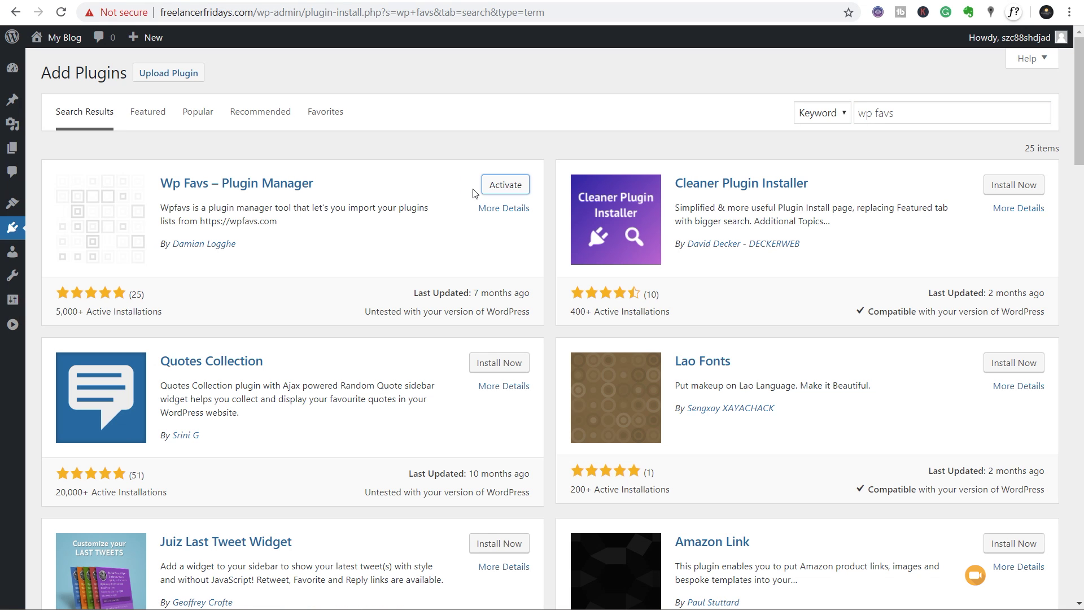
{"action": "left_click", "coordinate": [518, 187]}
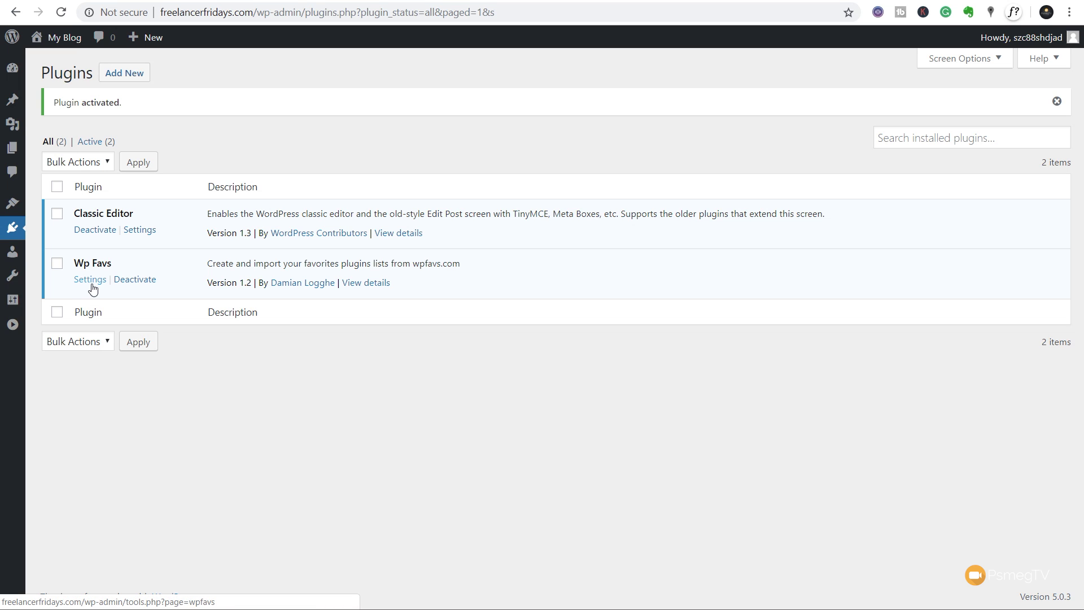
- Open the Wp Favs tool page in WordPress, and select the account's API key on wpfavs.com
{"action": "mouse_move", "coordinate": [16, 282]}
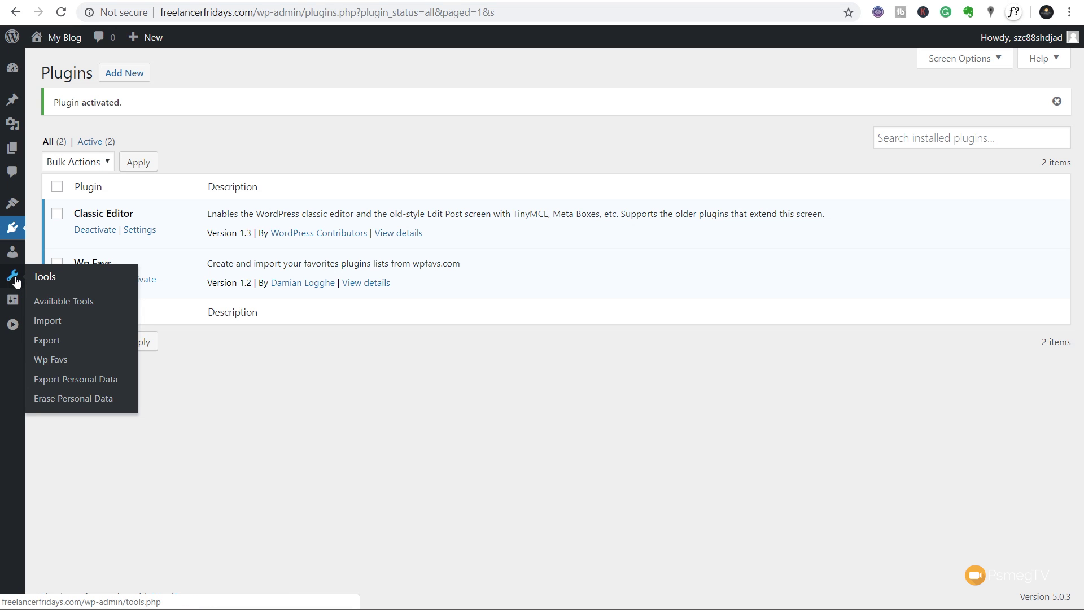
{"action": "left_click", "coordinate": [52, 360]}
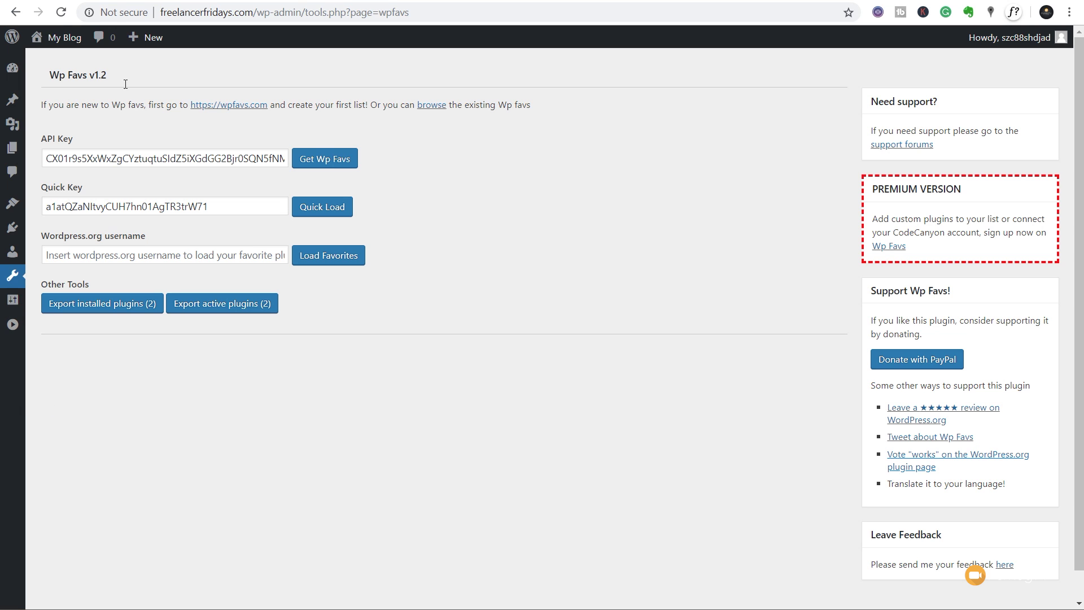
{"action": "left_click", "coordinate": [213, 1]}
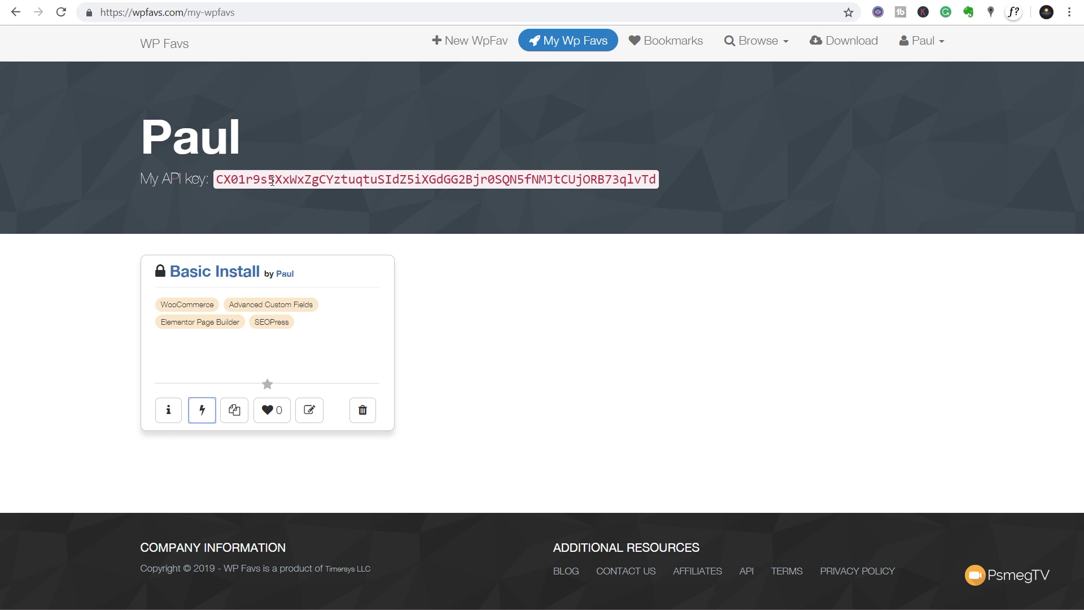
{"action": "left_click_drag", "start_coordinate": [215, 180], "coordinate": [709, 196]}
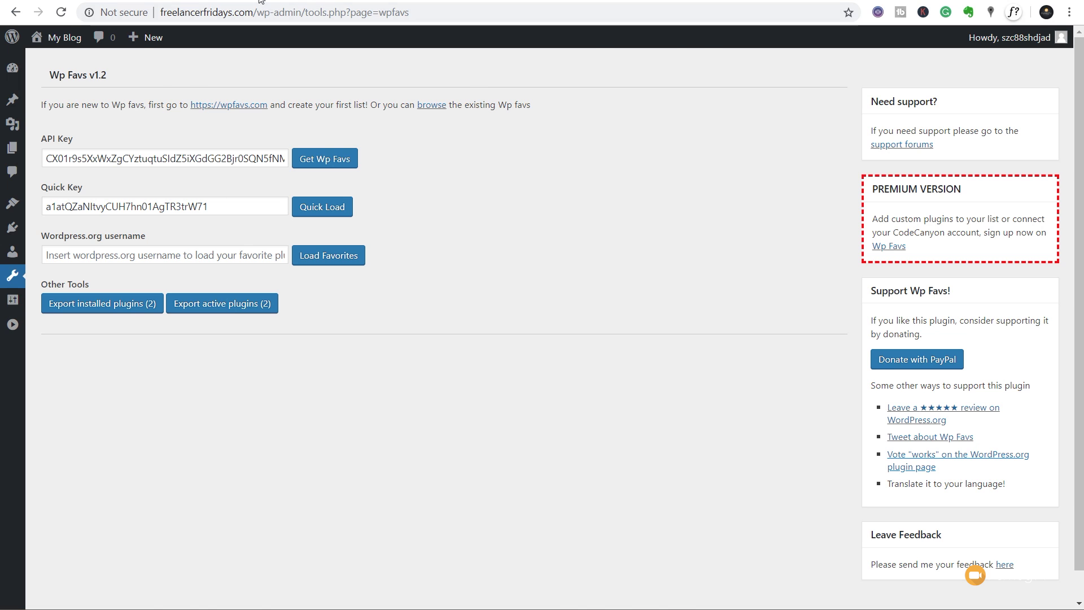
- Copy the WpFav token of the Basic Install list on wpfavs.com and dismiss its prompt
{"action": "key", "text": "ctrl+Tab"}
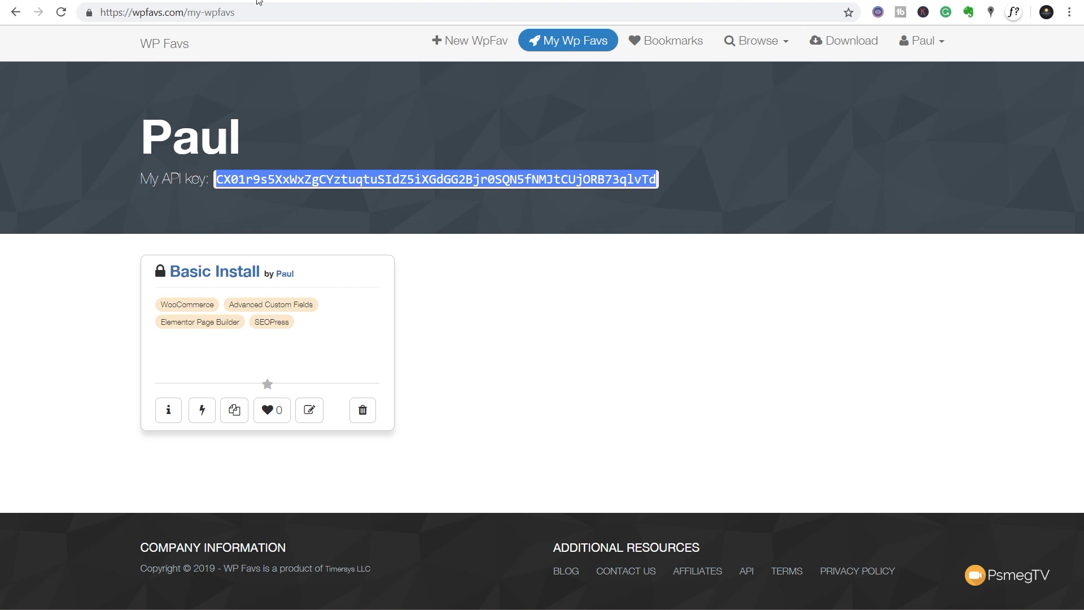
{"action": "left_click", "coordinate": [202, 418]}
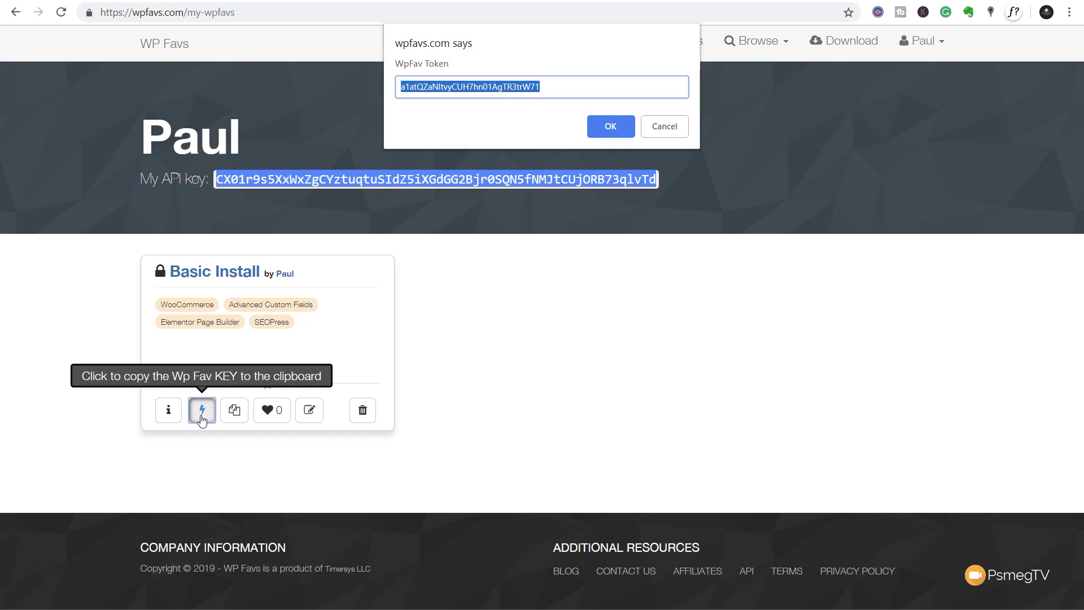
{"action": "right_click", "coordinate": [513, 83]}
{"action": "left_click", "coordinate": [538, 156]}
{"action": "left_click", "coordinate": [665, 126]}
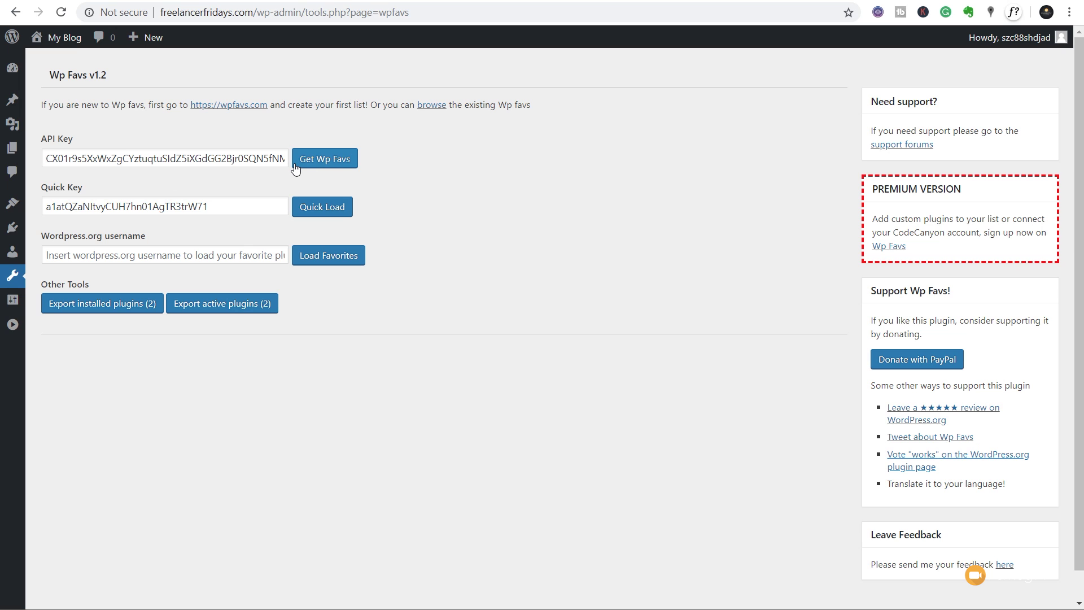
- Load the account's lists into the WordPress Wp Favs tool by API key and run the Basic Install list
{"action": "left_click", "coordinate": [324, 160]}
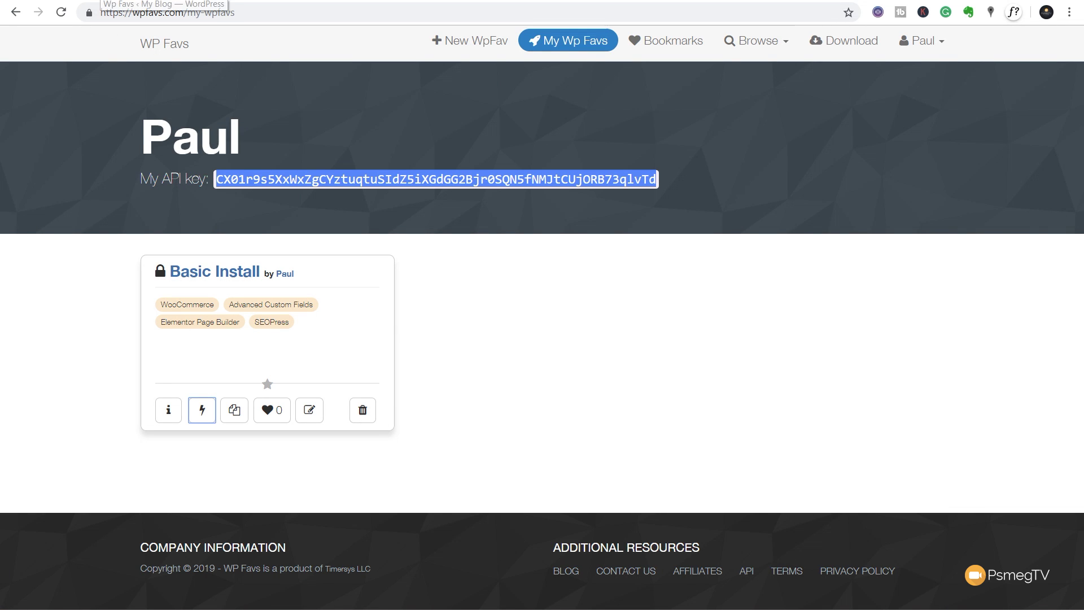
{"action": "left_click", "coordinate": [163, 0]}
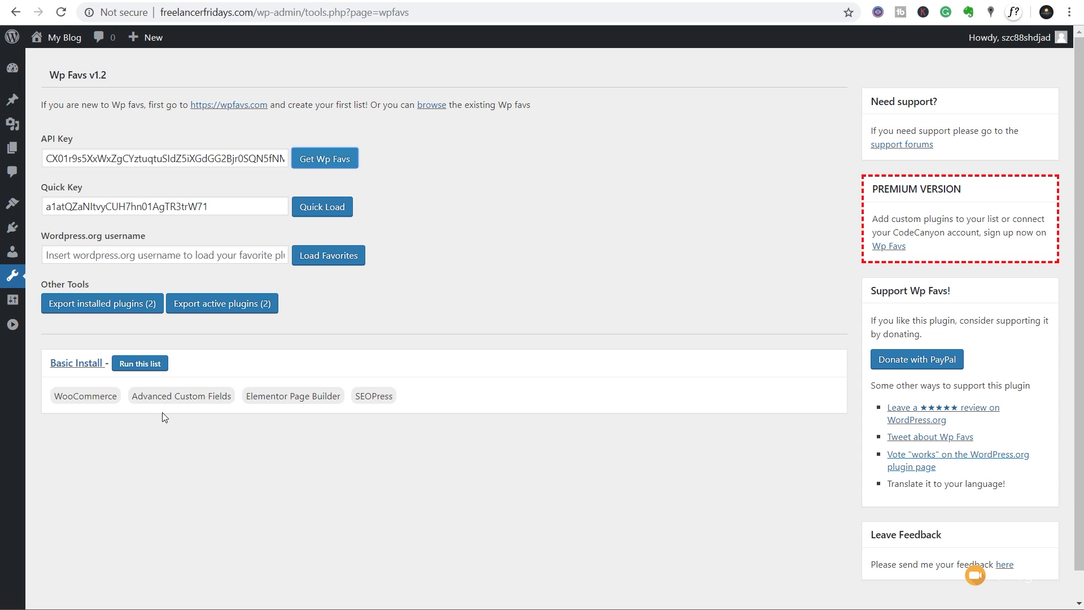
{"action": "left_click", "coordinate": [133, 368]}
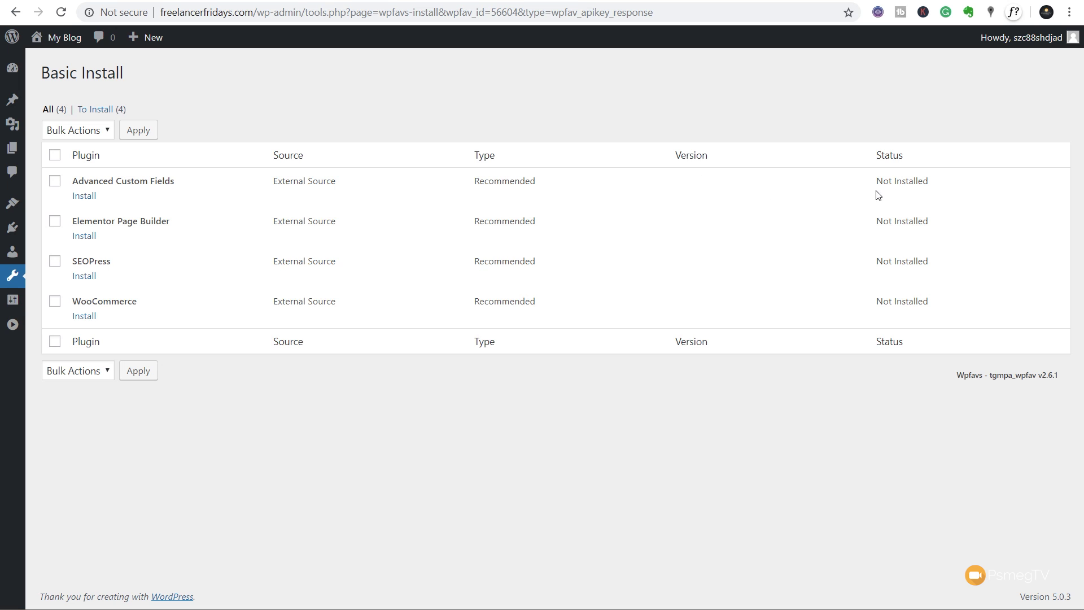
- Bulk install all four plugins of the Basic Install list and return to the Wpfavs installer
{"action": "left_click", "coordinate": [54, 154]}
{"action": "left_click", "coordinate": [78, 131]}
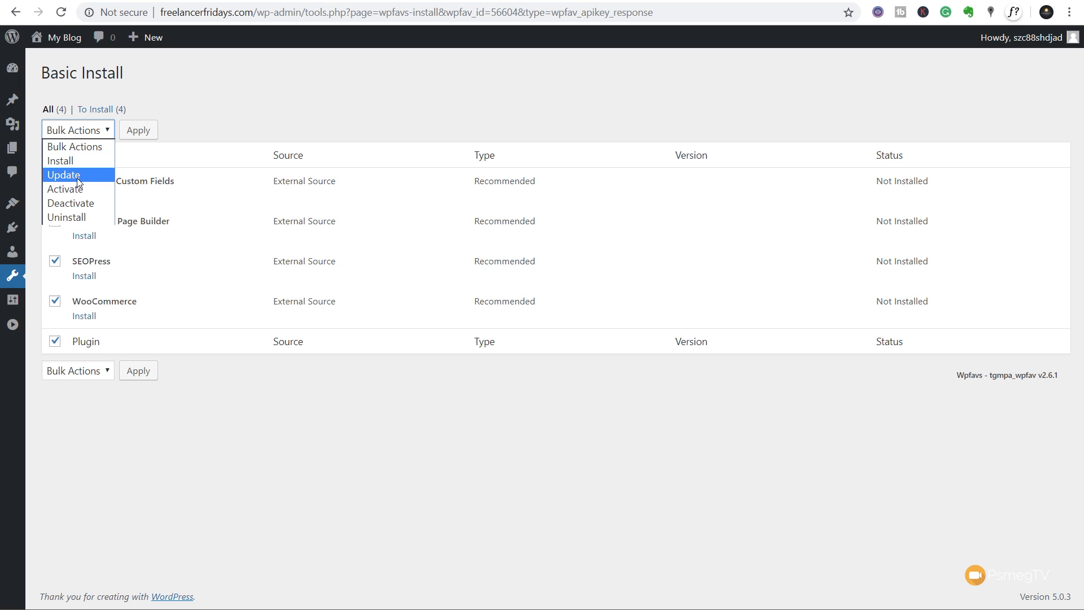
{"action": "left_click", "coordinate": [79, 160]}
{"action": "left_click", "coordinate": [137, 131]}
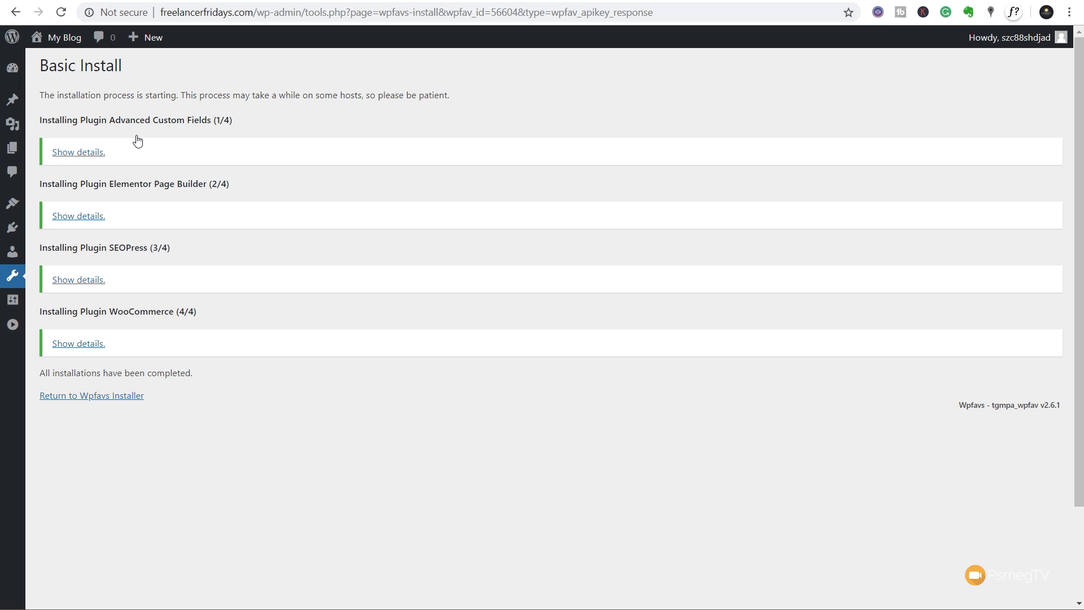
{"action": "left_click", "coordinate": [90, 397]}
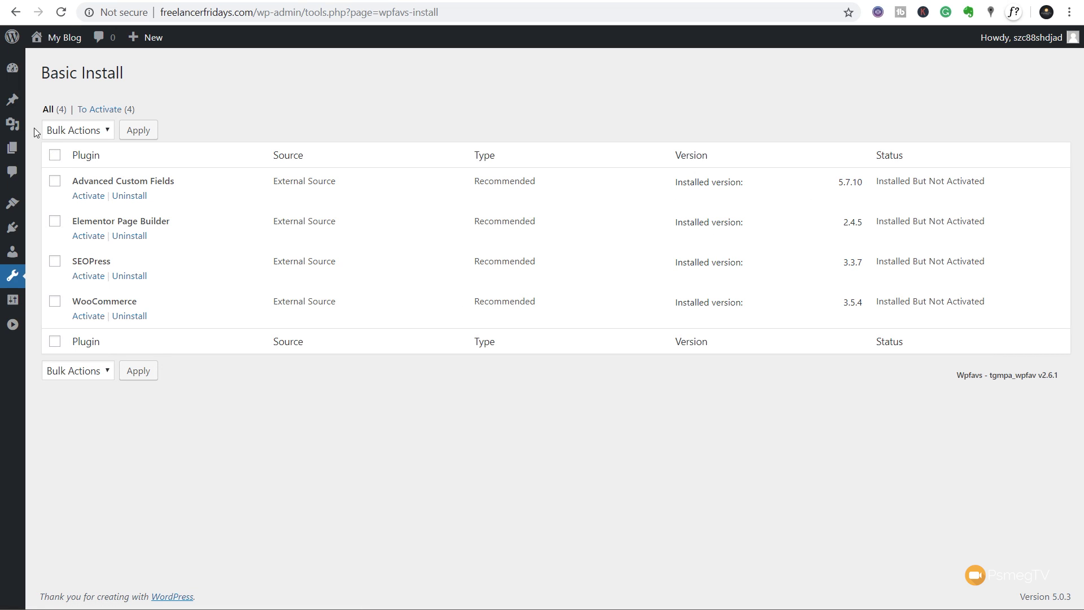
- Try to bulk activate all four plugins of the Basic Install list
{"action": "left_click", "coordinate": [55, 156]}
{"action": "left_click", "coordinate": [100, 133]}
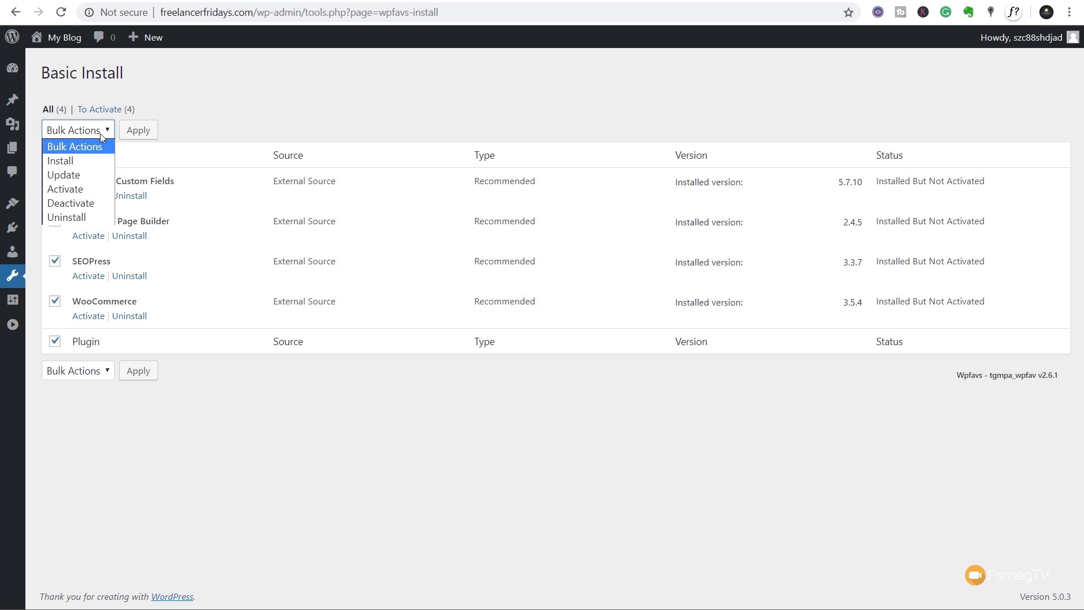
{"action": "left_click", "coordinate": [82, 188]}
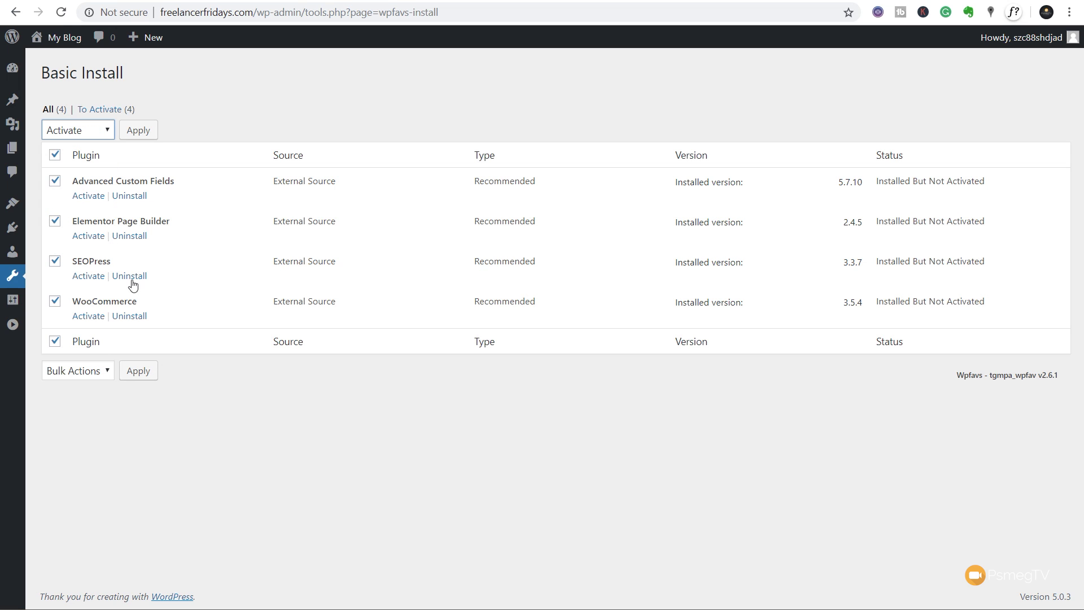
{"action": "left_click", "coordinate": [137, 377]}
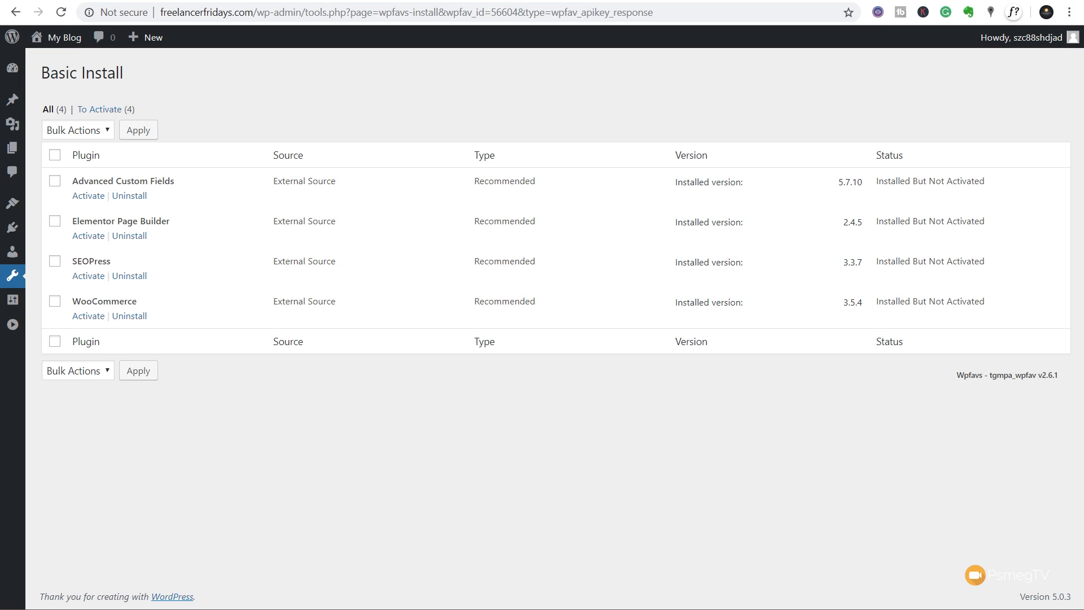
- Switch to wpfavs.com and open the Basic Install list for editing from the account's own lists
{"action": "left_click", "coordinate": [253, 1]}
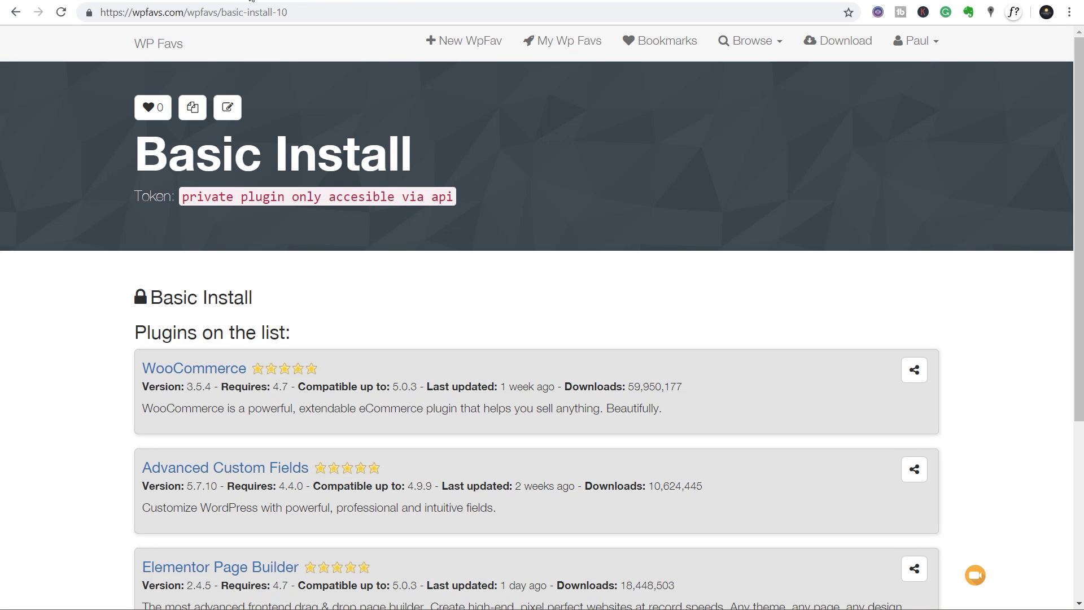
{"action": "left_click", "coordinate": [546, 46]}
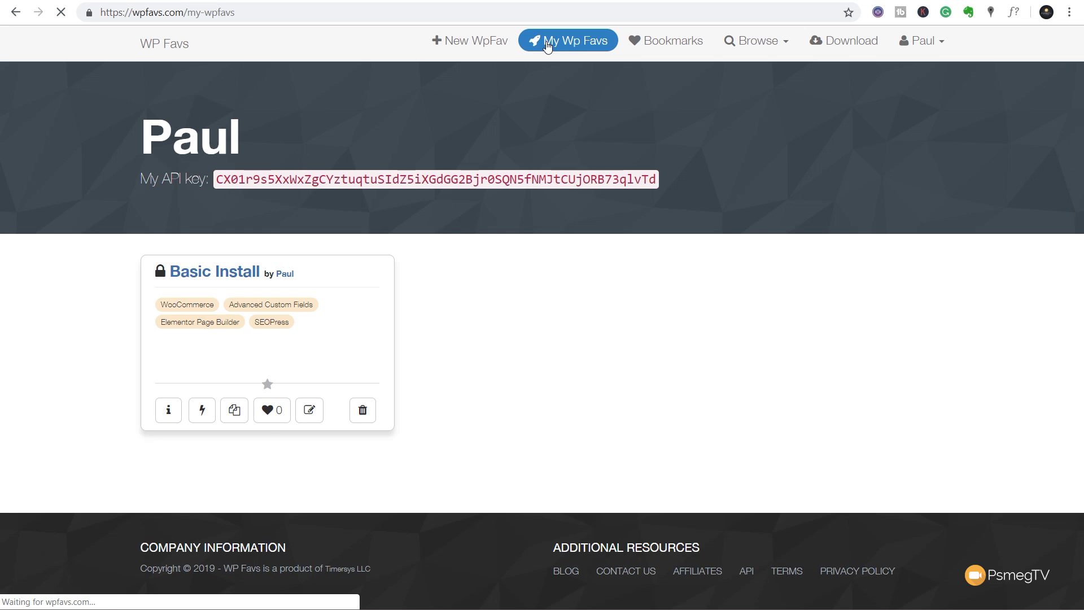
{"action": "left_click", "coordinate": [309, 420]}
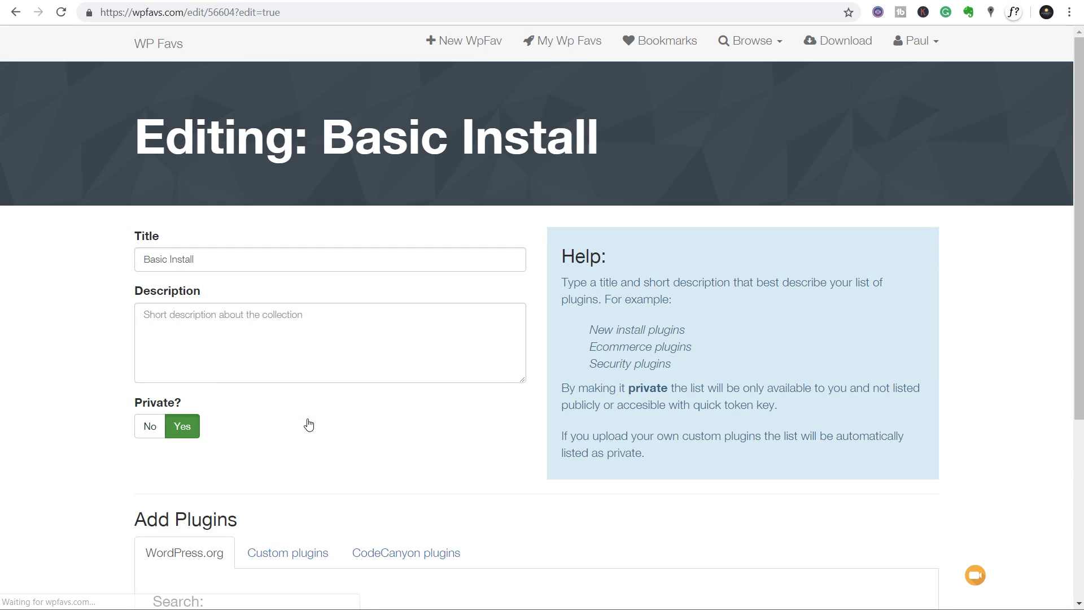
{"action": "scroll", "coordinate": [424, 401], "scroll_direction": "down", "scroll_amount": 5}
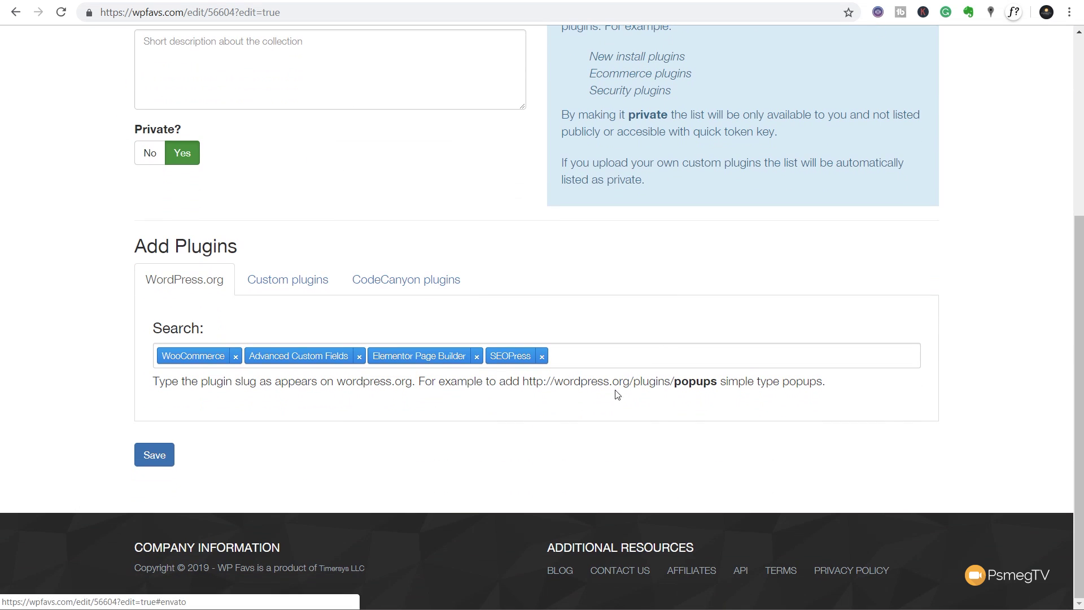
- Search for "custom post type ui", add the Custom Post Type UI plugin to the Basic Install list and save the list
{"action": "left_click", "coordinate": [607, 358]}
{"action": "type", "text": "custom post type ui"}
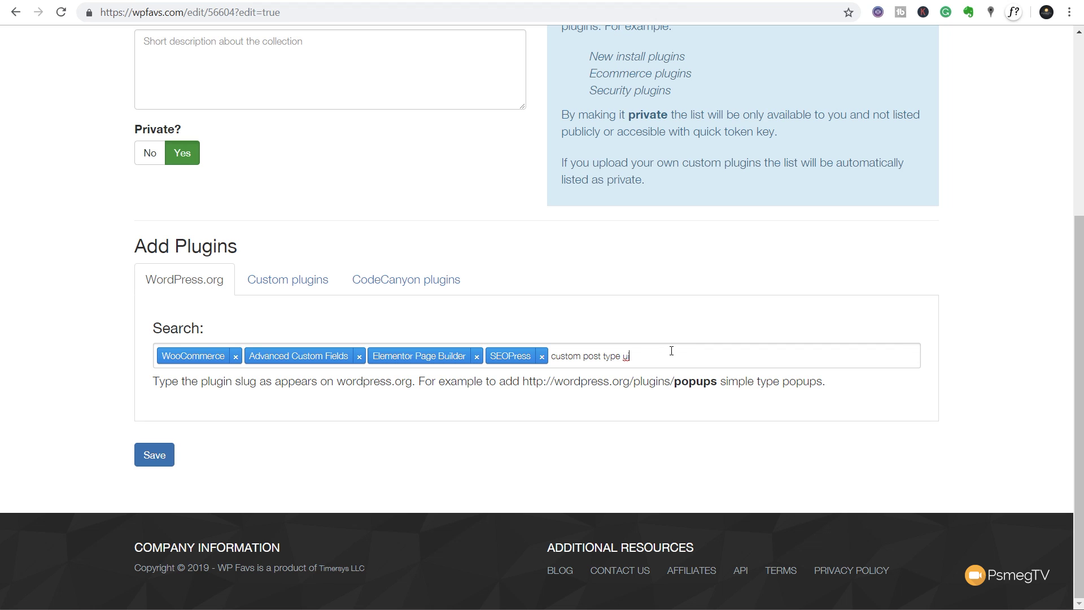
{"action": "left_click", "coordinate": [388, 384]}
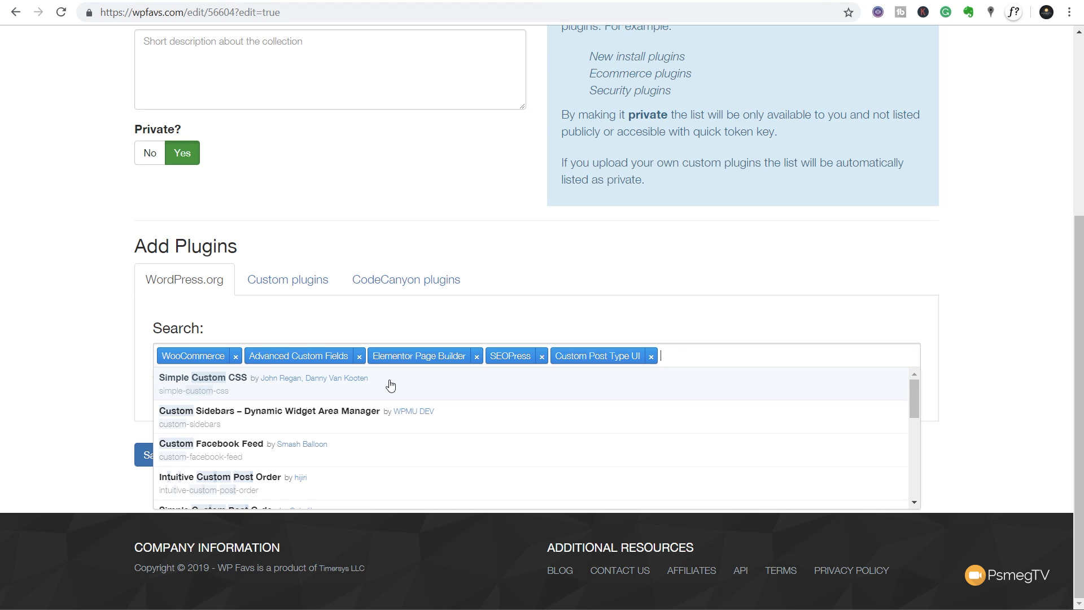
{"action": "left_click", "coordinate": [915, 263]}
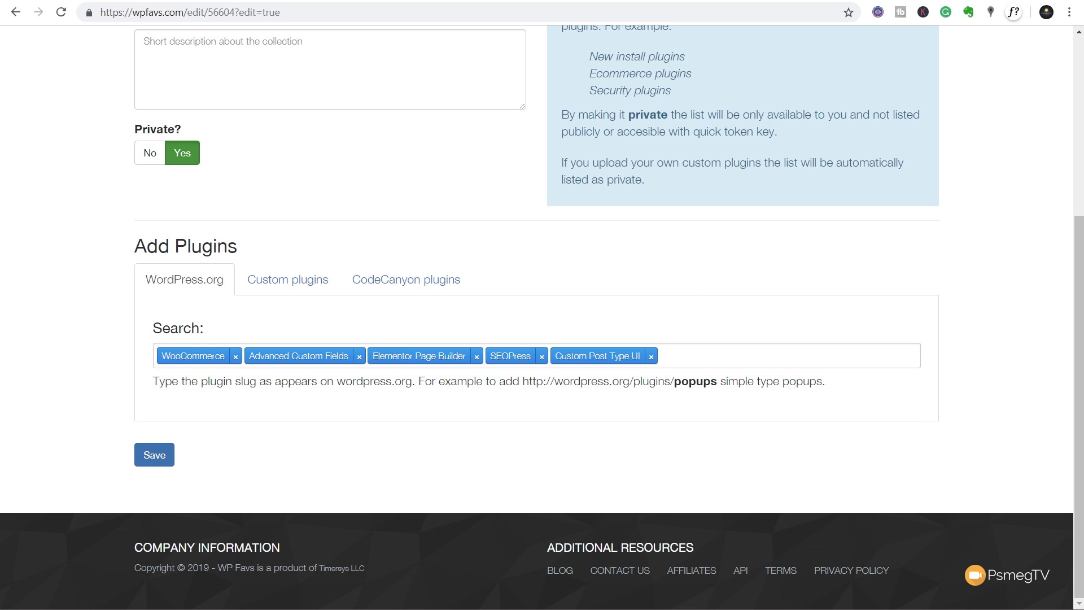
{"action": "left_click", "coordinate": [151, 460]}
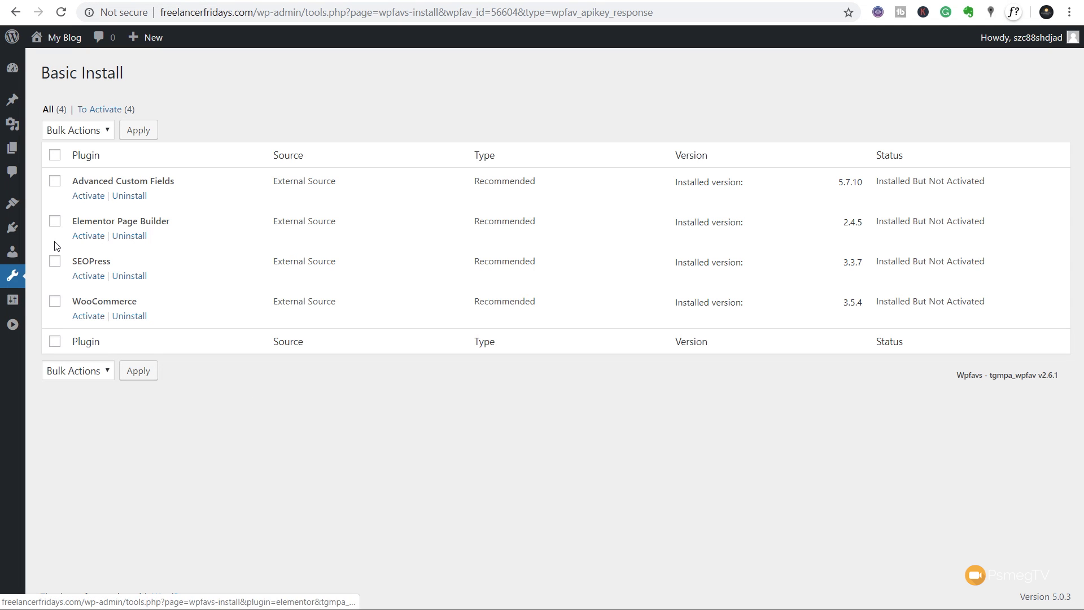
- Return to the Wp Favs tool page in WordPress and reload the account's lists with the stored API key
{"action": "mouse_move", "coordinate": [14, 276]}
{"action": "left_click", "coordinate": [51, 360]}
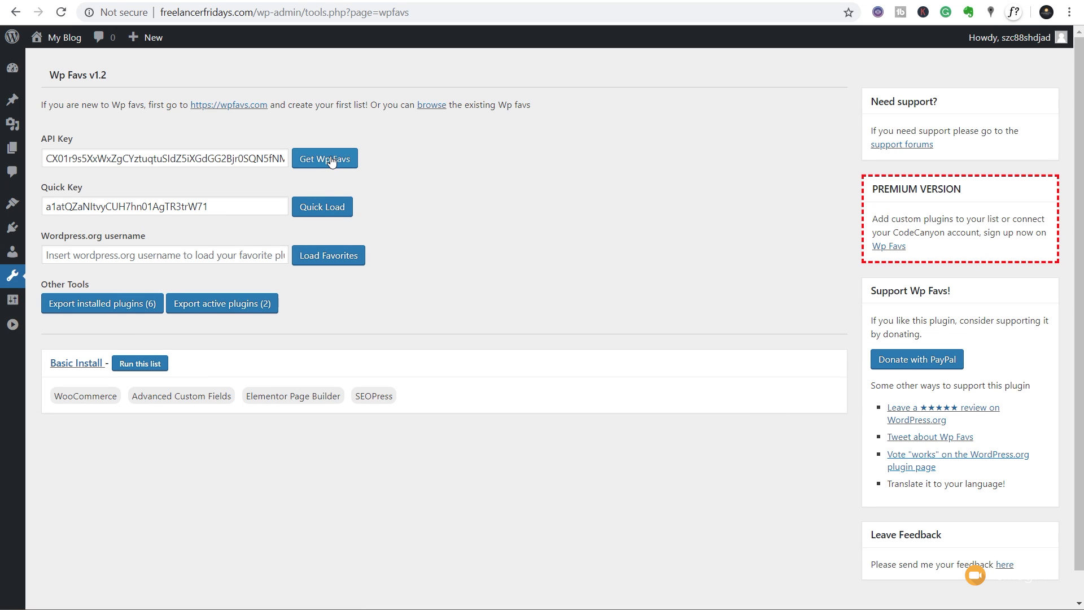
{"action": "left_click", "coordinate": [332, 161]}
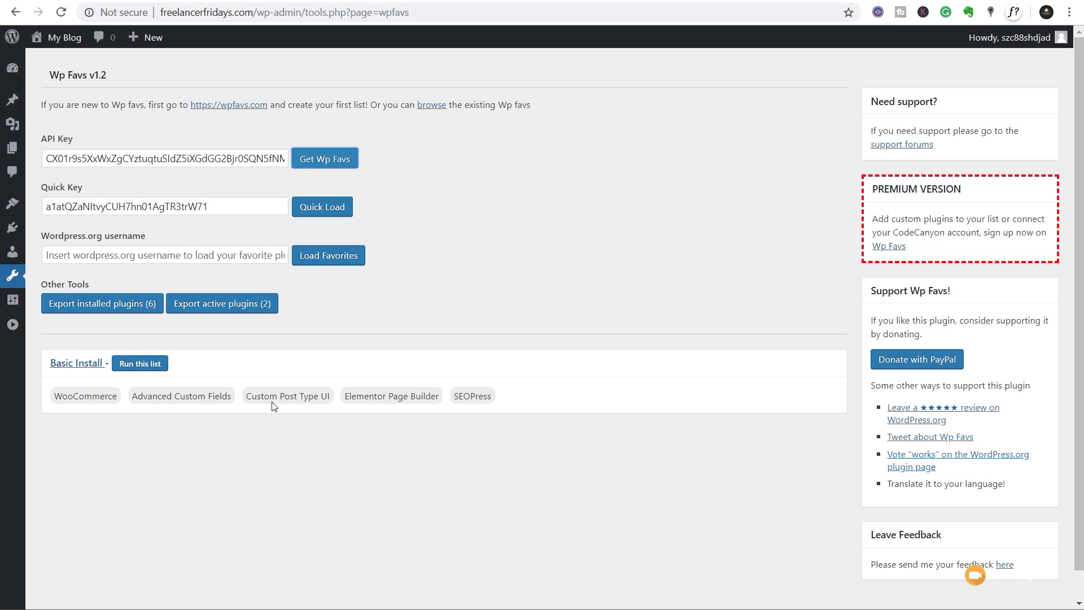
- Run the Basic Install list, install only the Custom Post Type UI plugin and return to the Wpfavs installer
{"action": "left_click", "coordinate": [148, 364]}
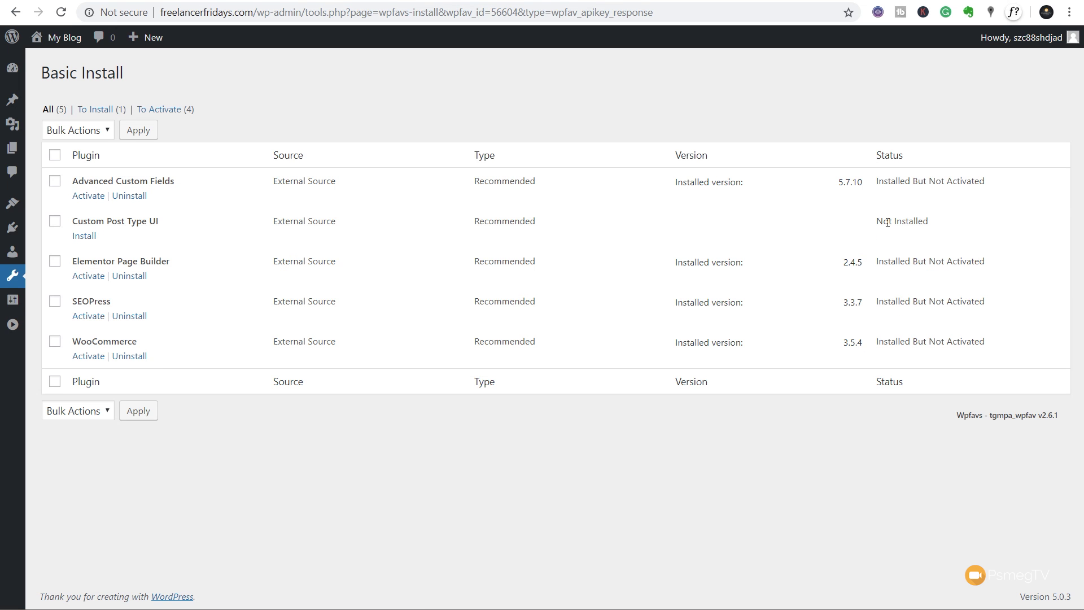
{"action": "left_click", "coordinate": [85, 236]}
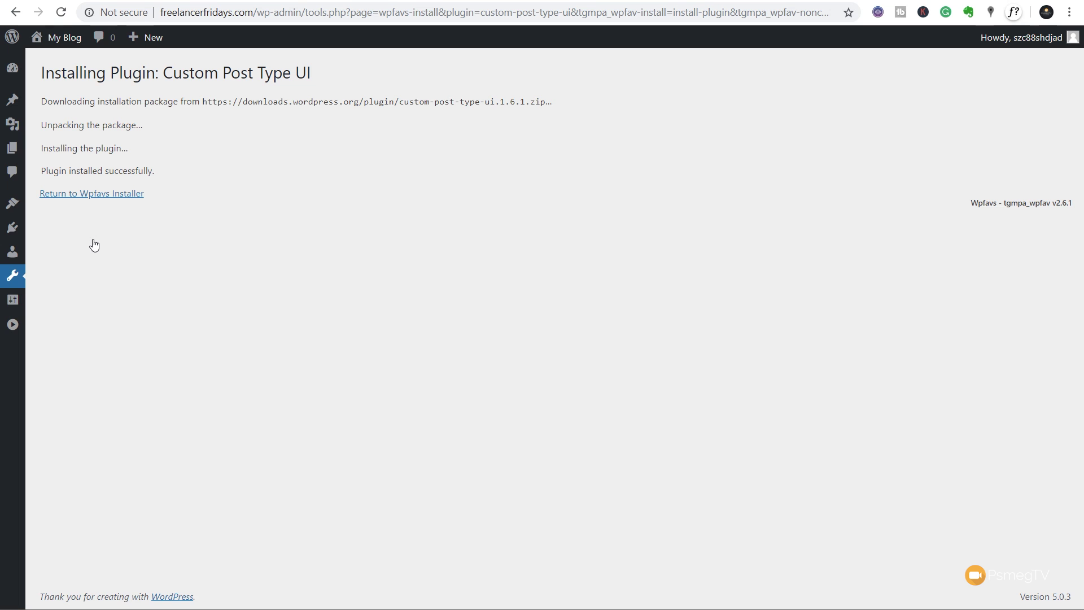
{"action": "left_click", "coordinate": [90, 194]}
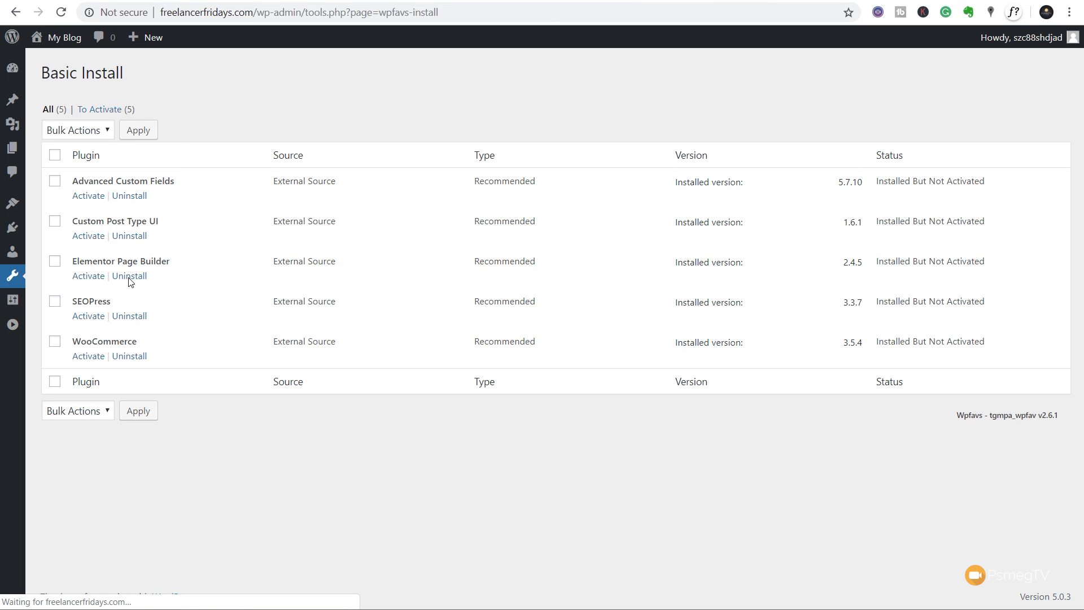